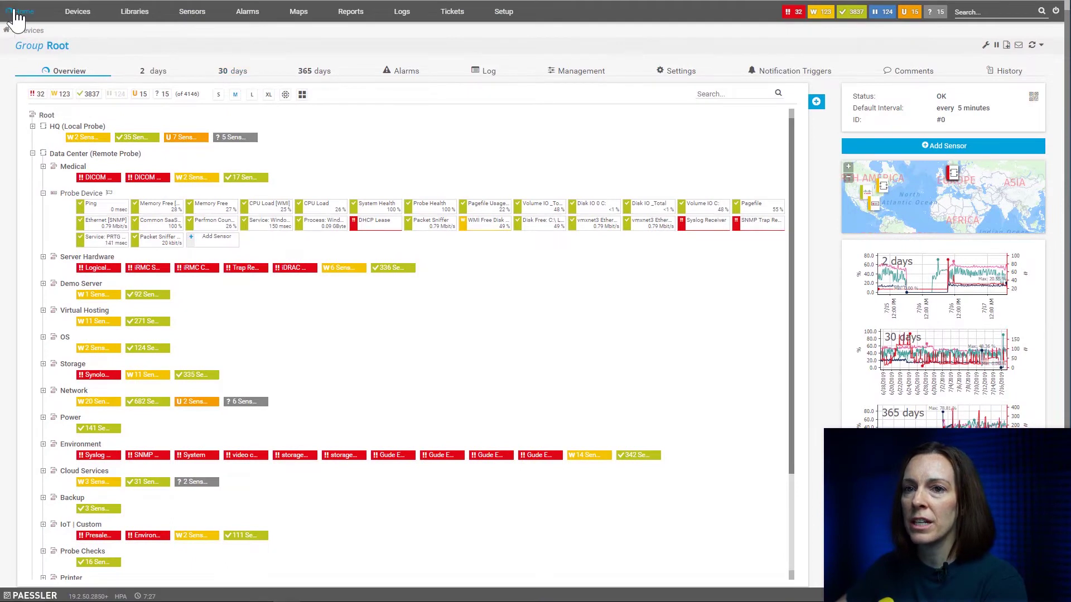
- List all tickets of every status and assignee via Tickets > All Tickets > All
click(452, 11)
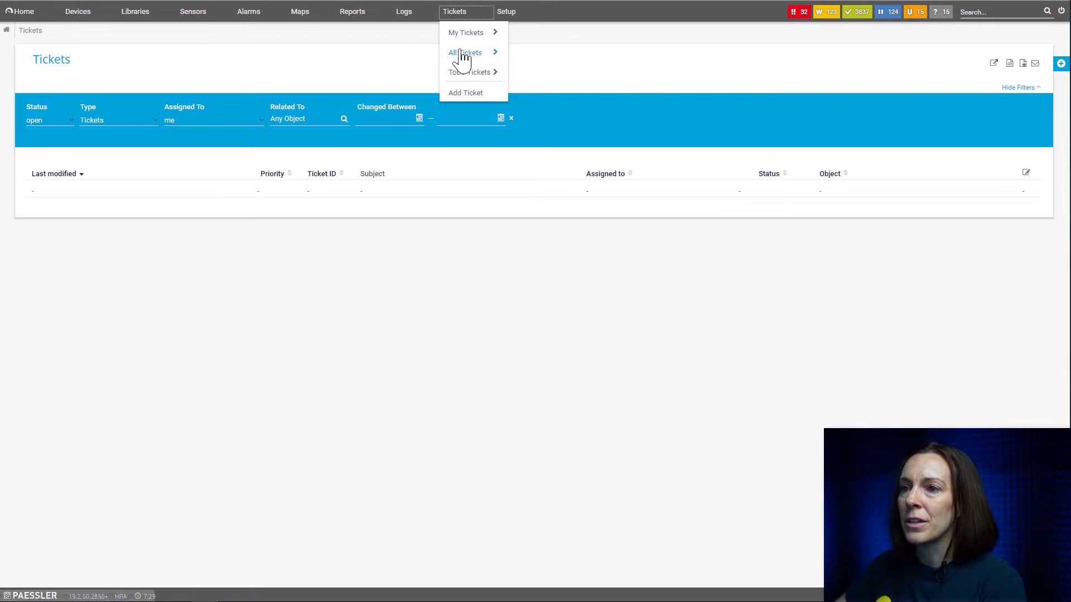
mouse_move(466, 33)
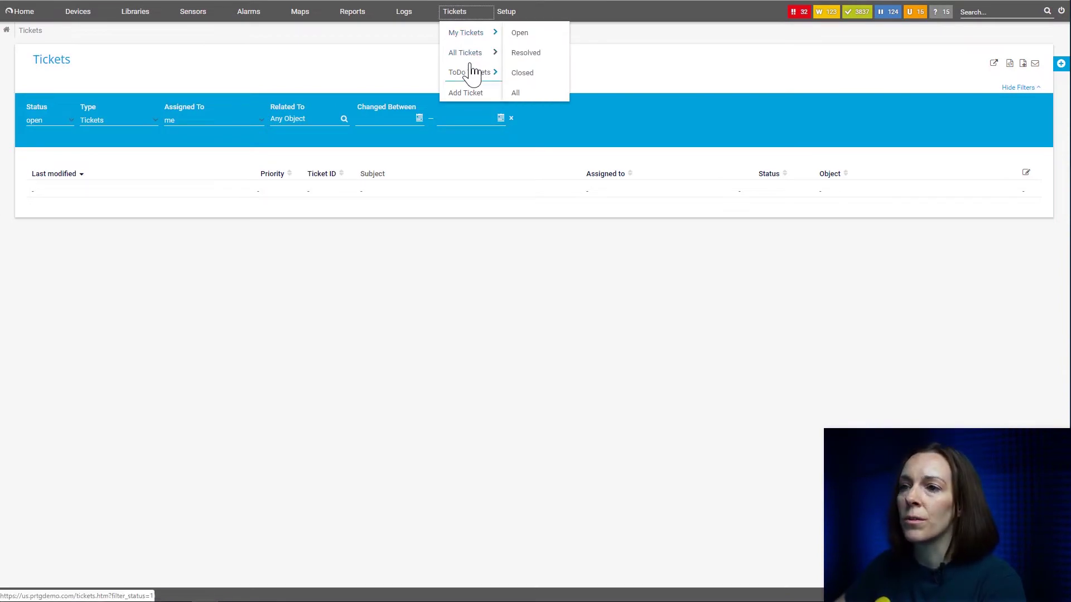
mouse_move(465, 53)
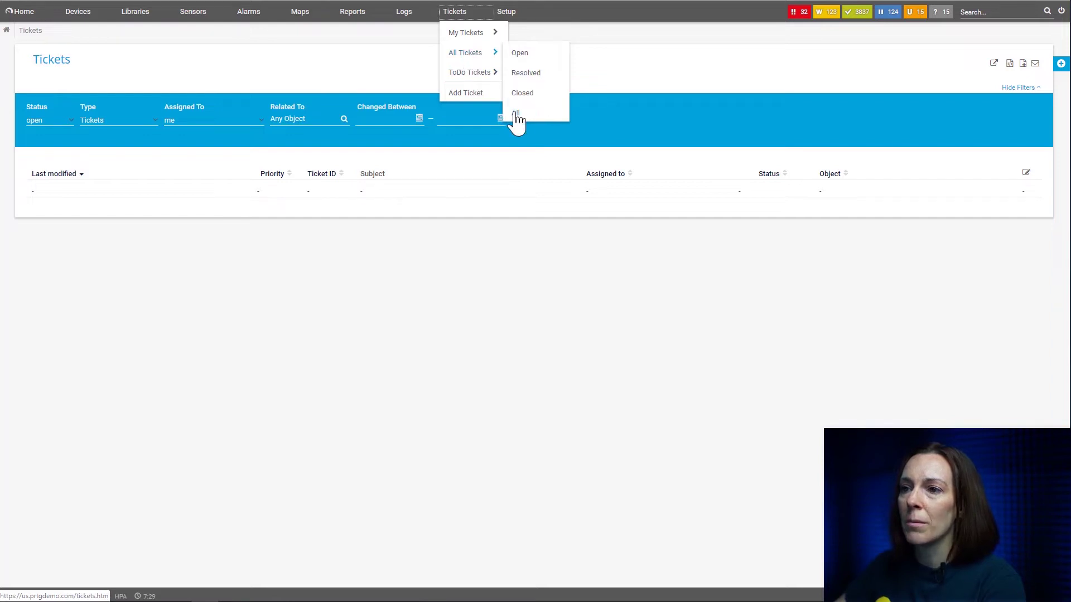
click(516, 113)
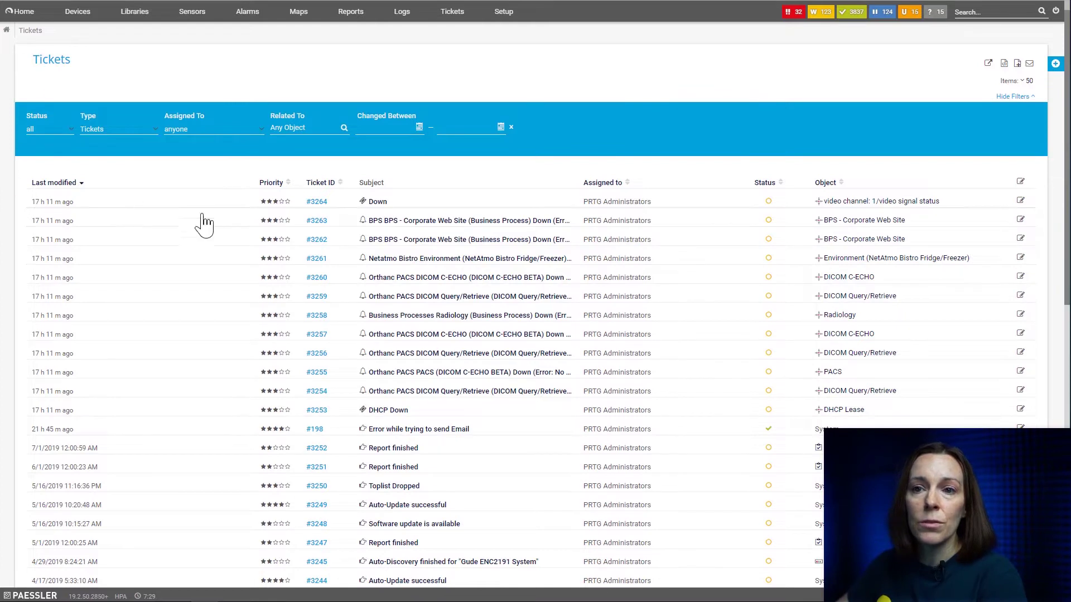
- View the status filter choices and open ticket #3262 (BPS Corporate Web Site down)
click(46, 128)
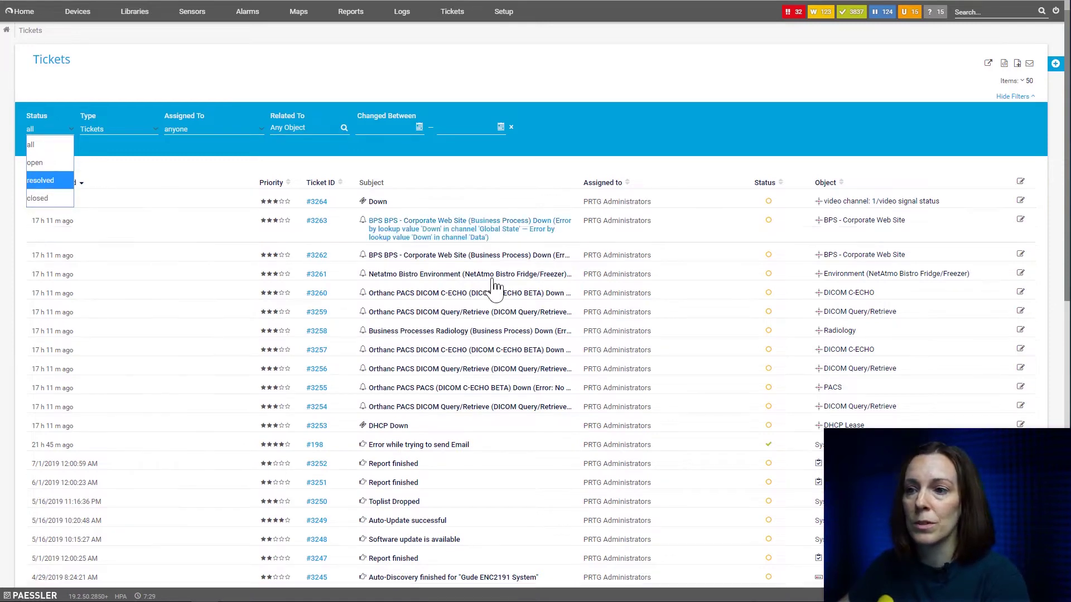
click(409, 240)
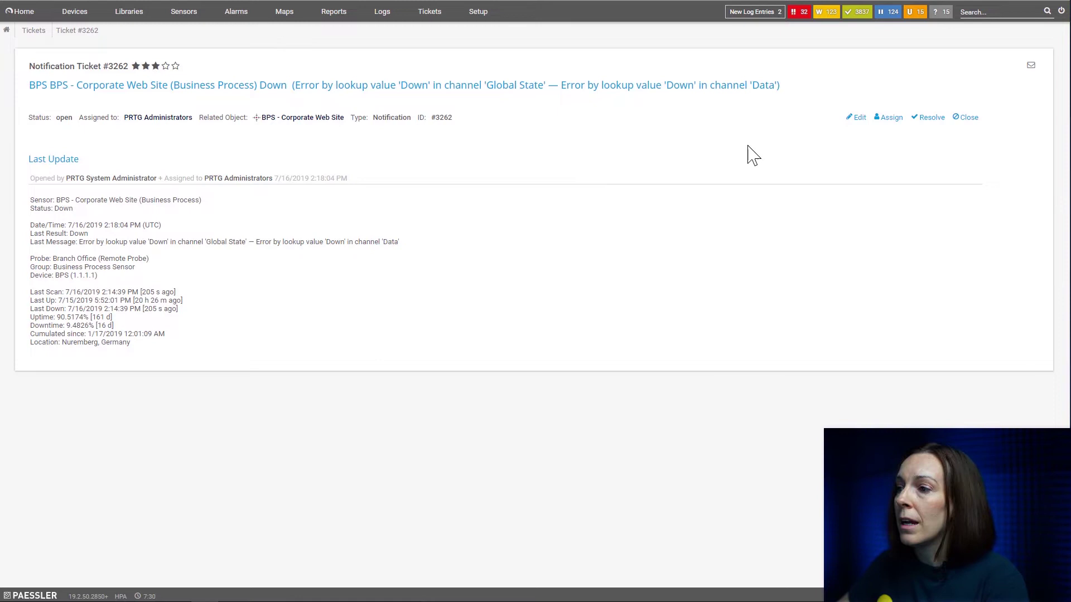
click(858, 118)
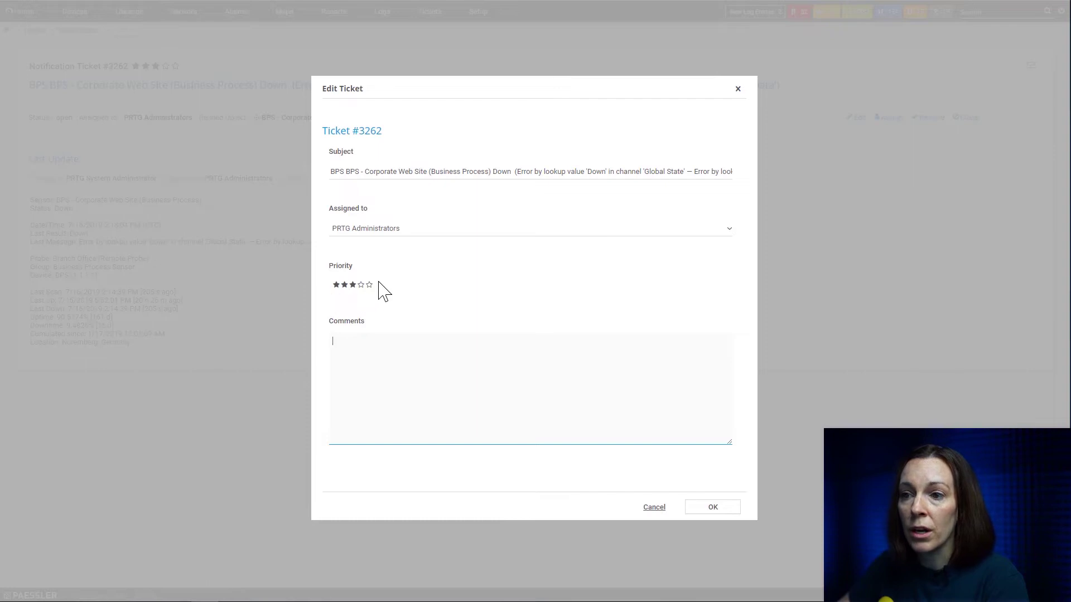
click(421, 228)
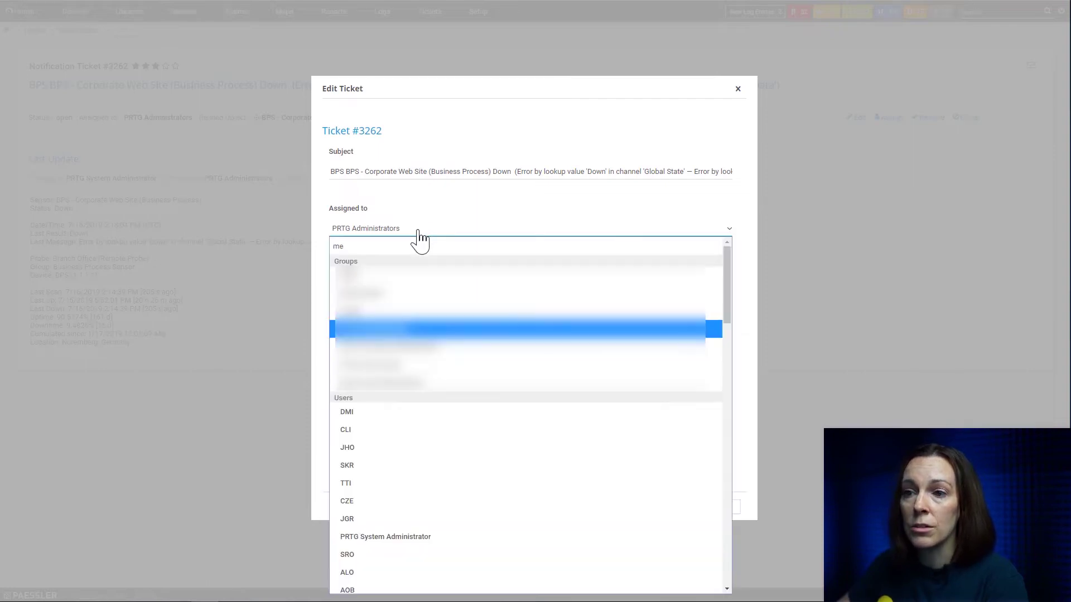
click(457, 219)
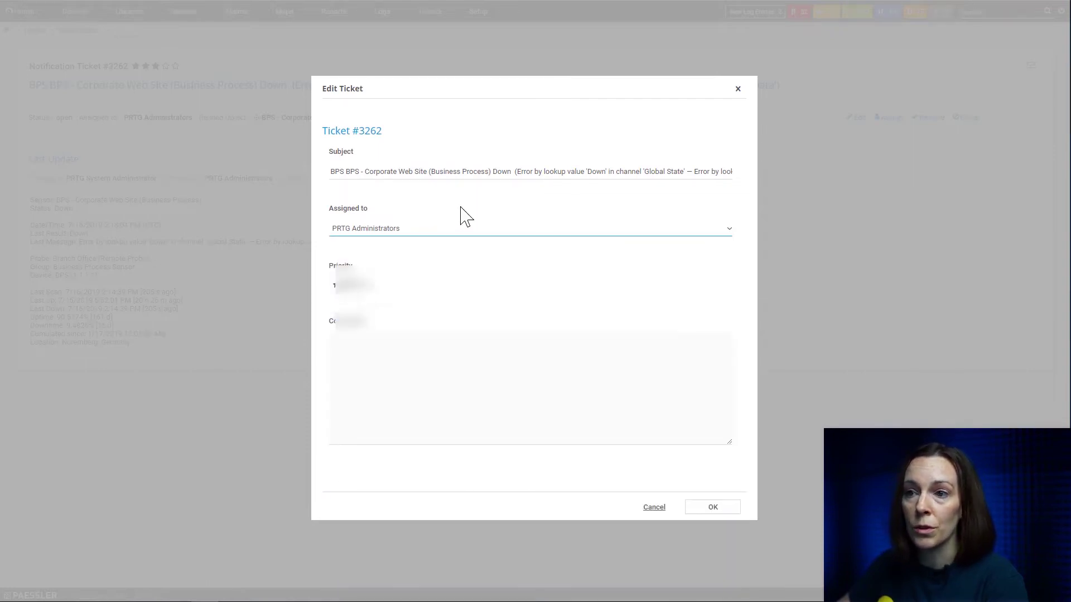
click(655, 507)
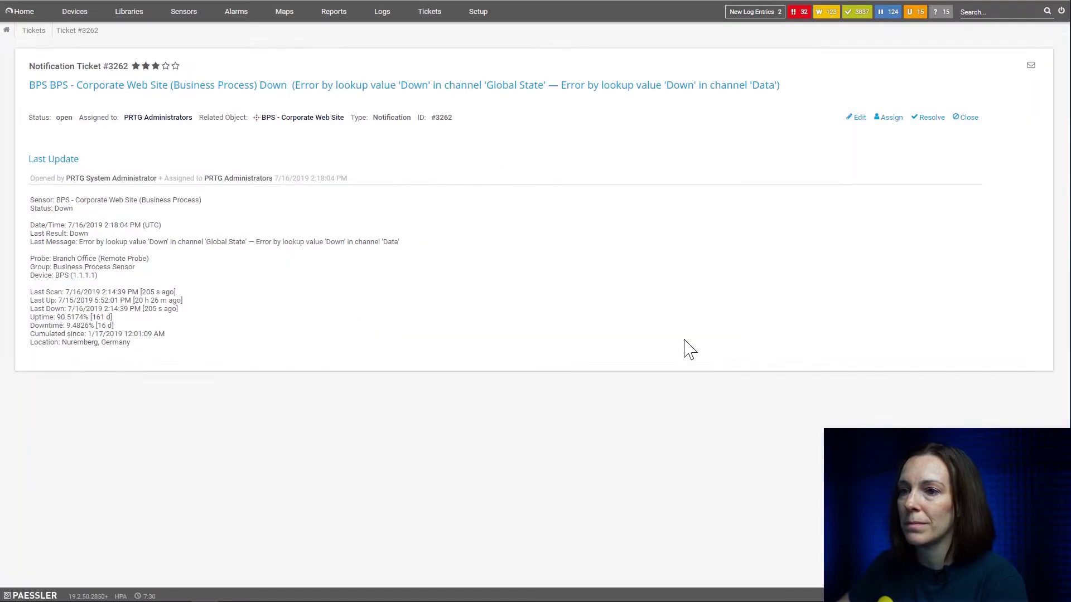
click(892, 118)
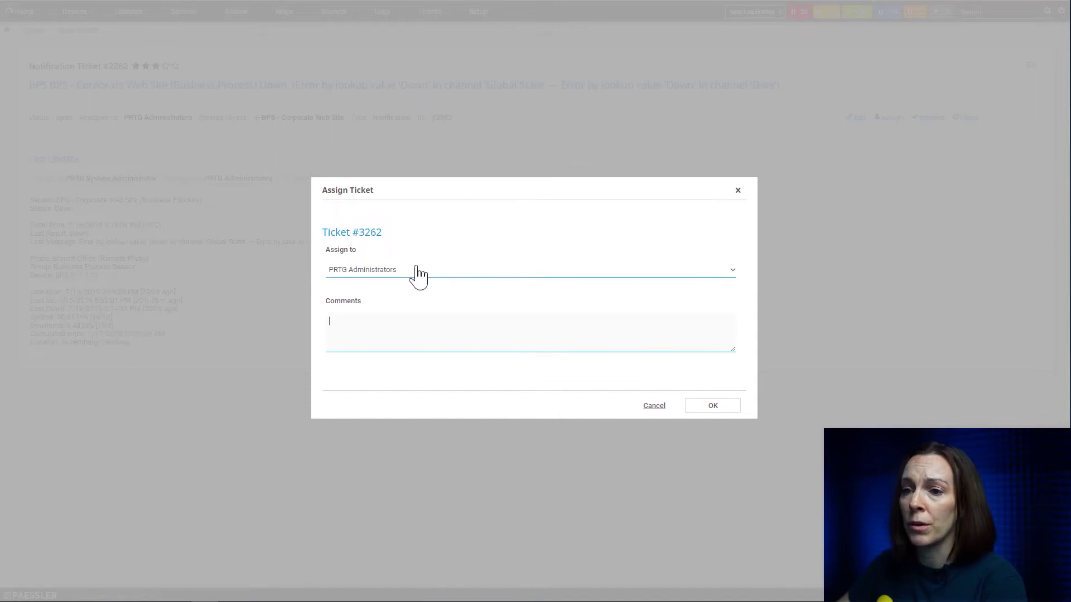
click(654, 406)
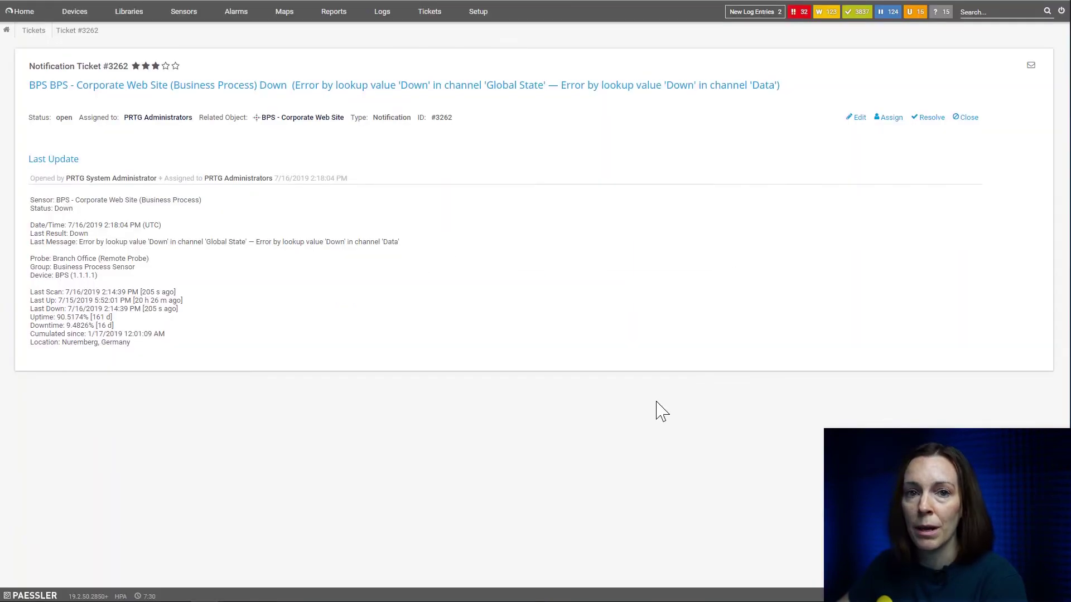
- Resolve ticket #3262 with the comment 'Situation is now resolved'
click(928, 118)
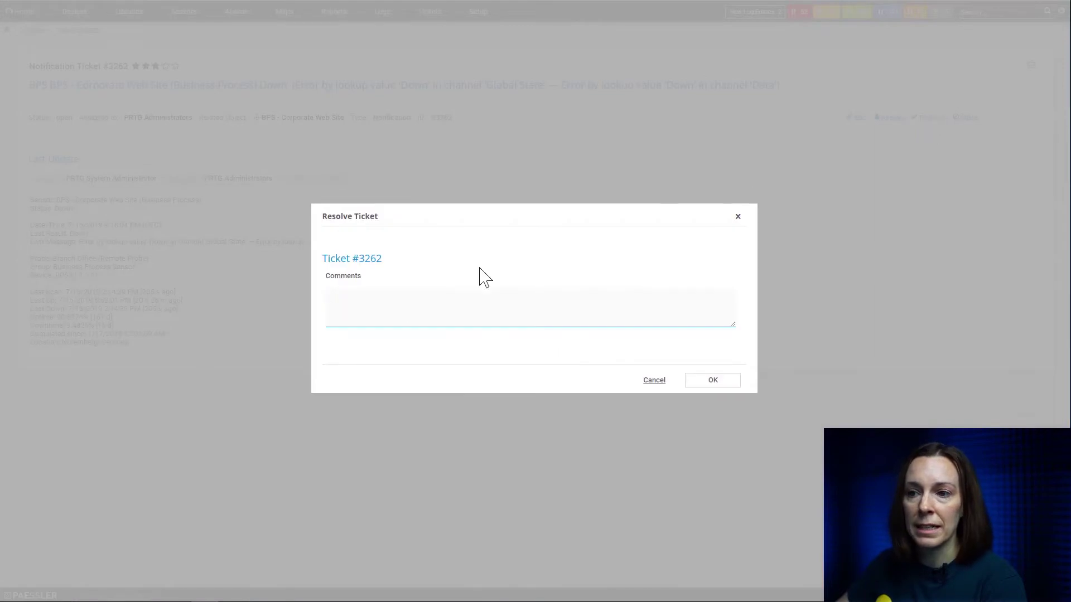
click(379, 326)
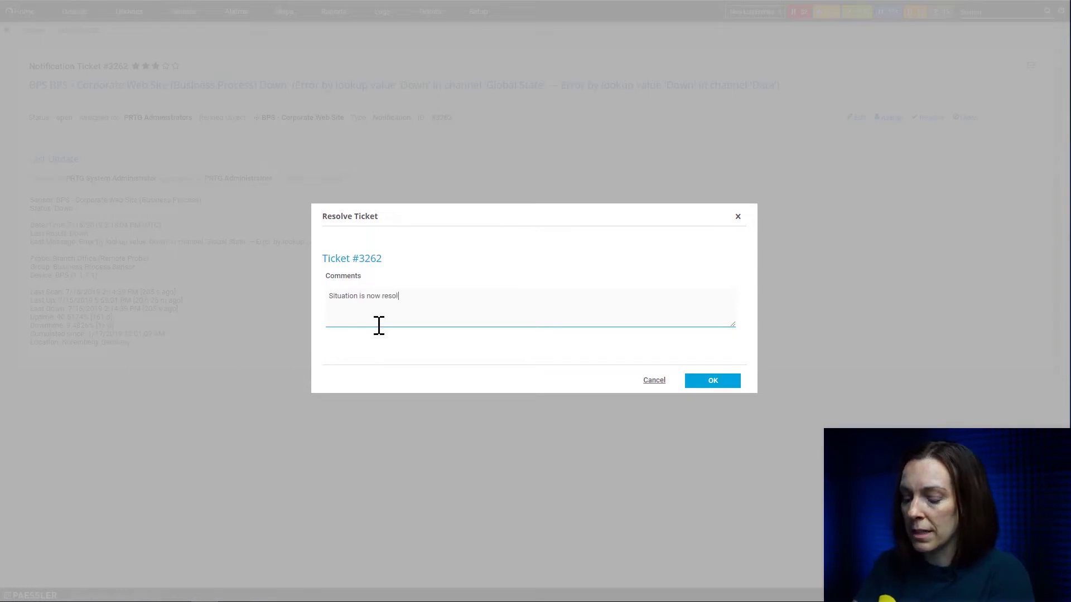
click(713, 381)
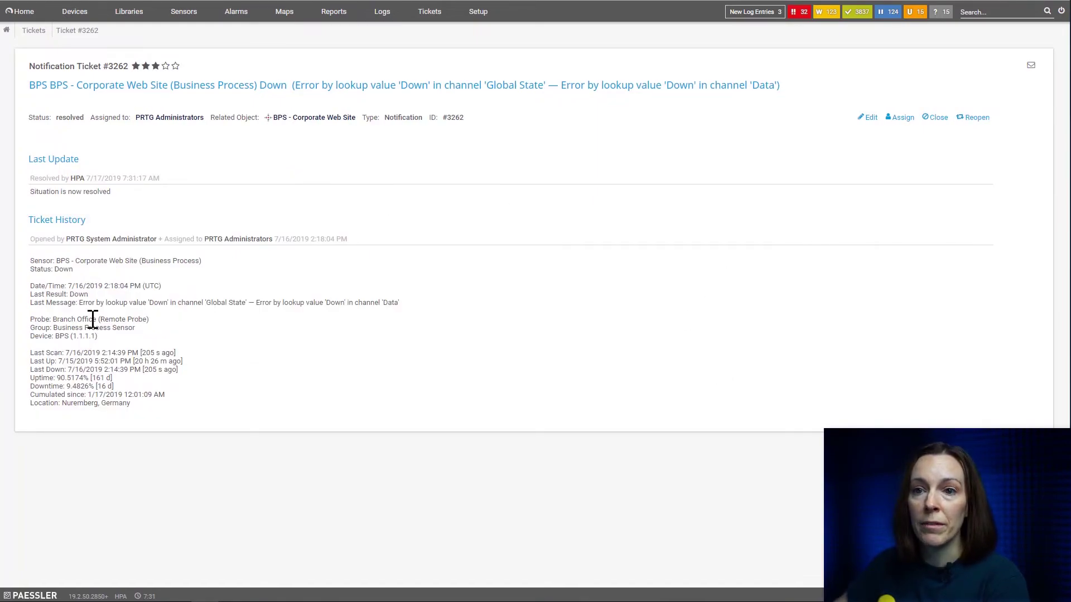
- Close the resolved ticket #3262 and confirm
click(938, 117)
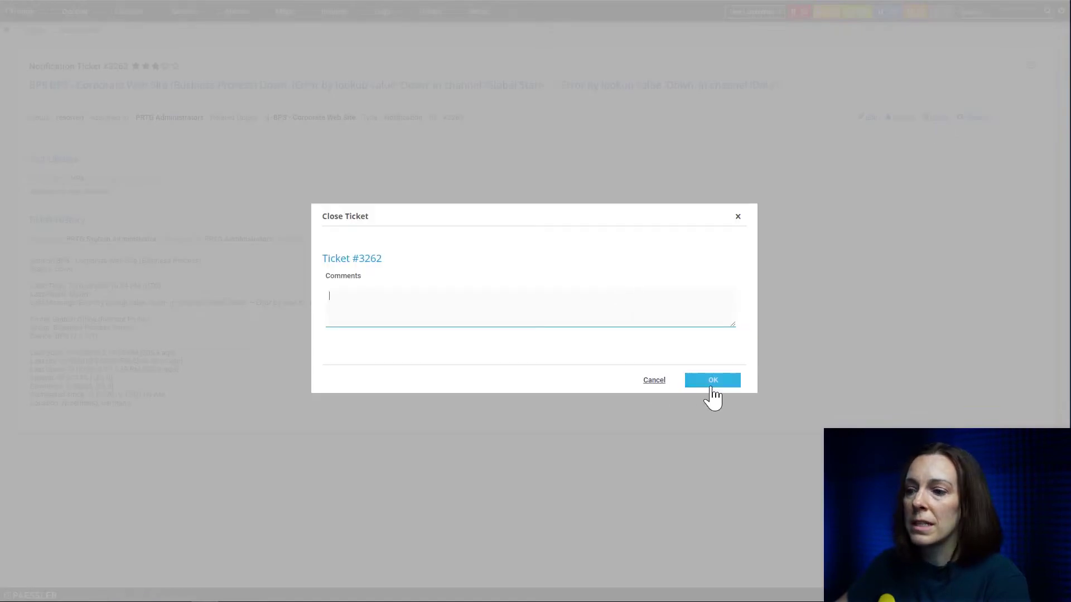
click(712, 380)
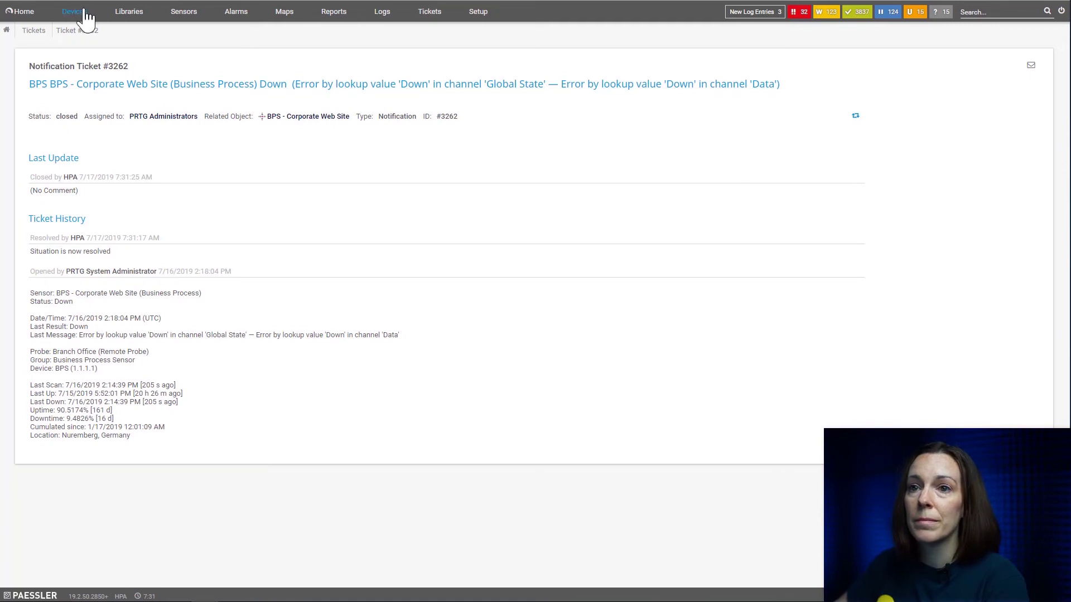
- Switch the ticket list through open, resolved and closed tickets, ending on closed tickets showing #3262
click(430, 12)
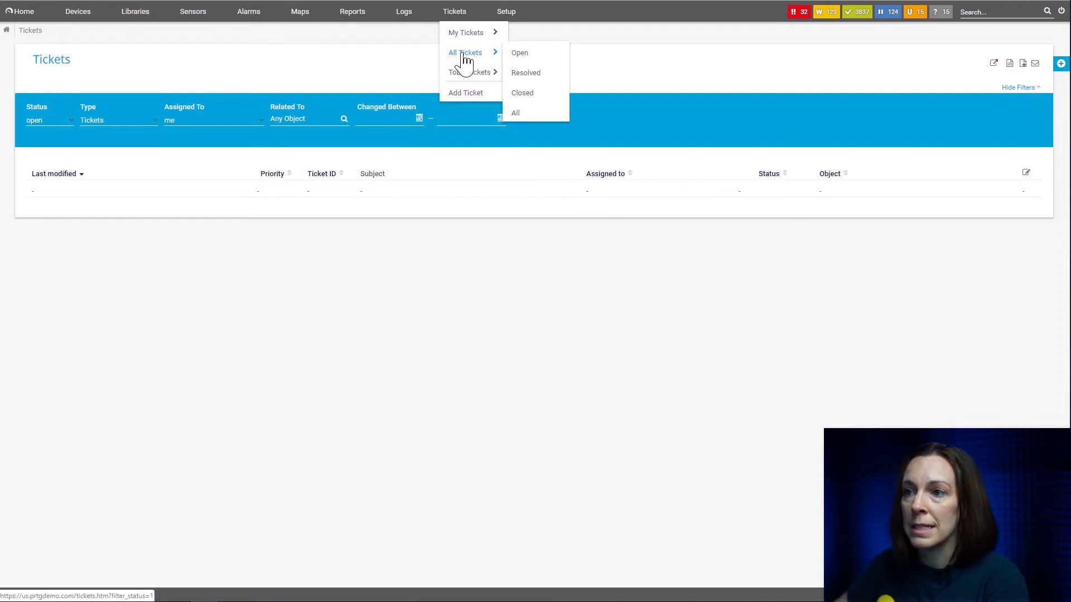
mouse_move(465, 53)
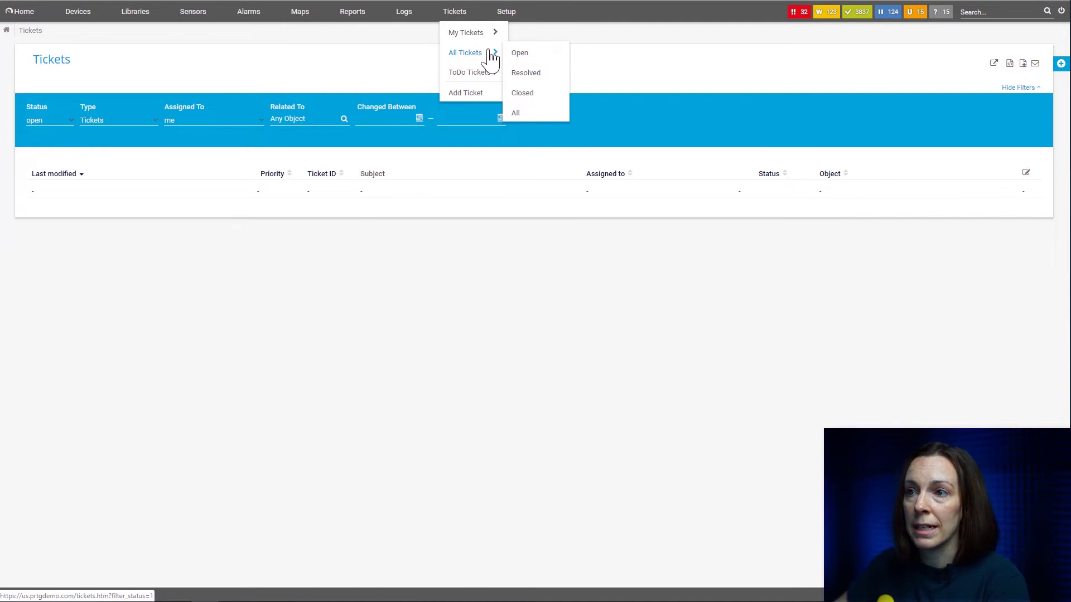
click(520, 52)
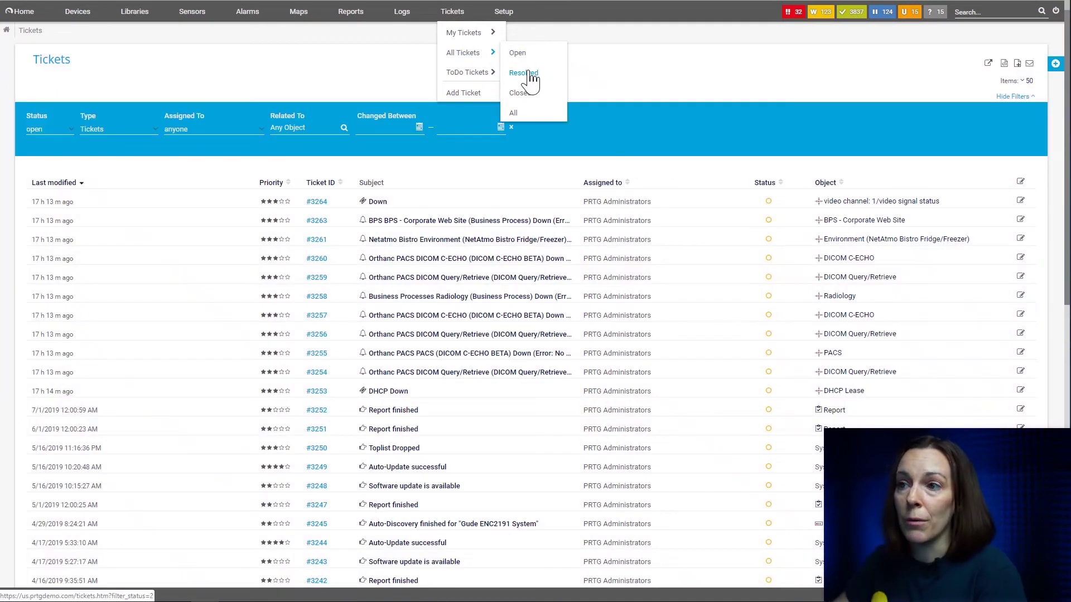
click(524, 73)
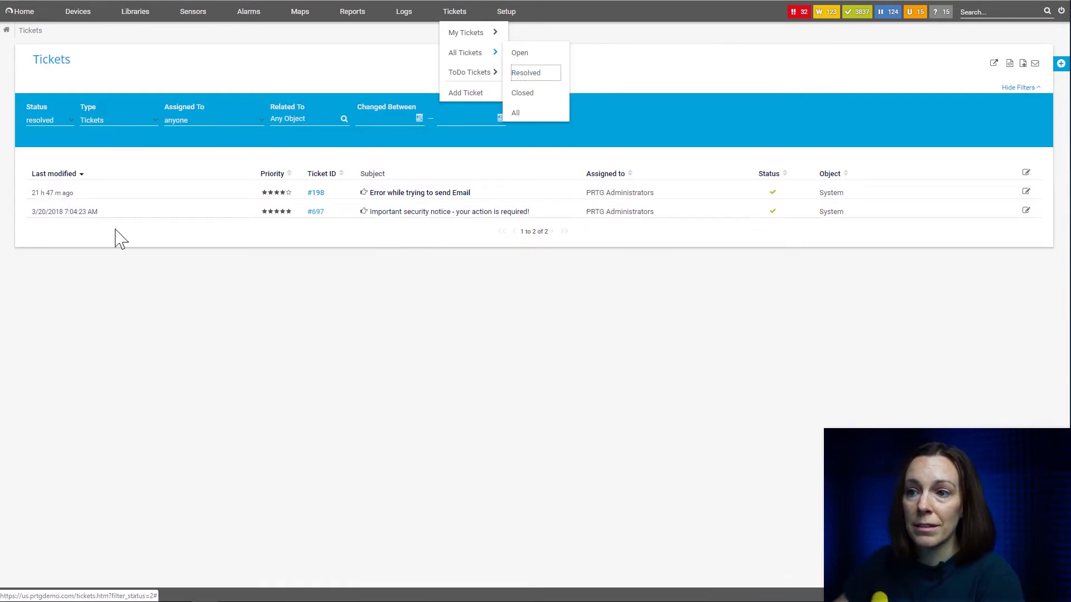
click(522, 92)
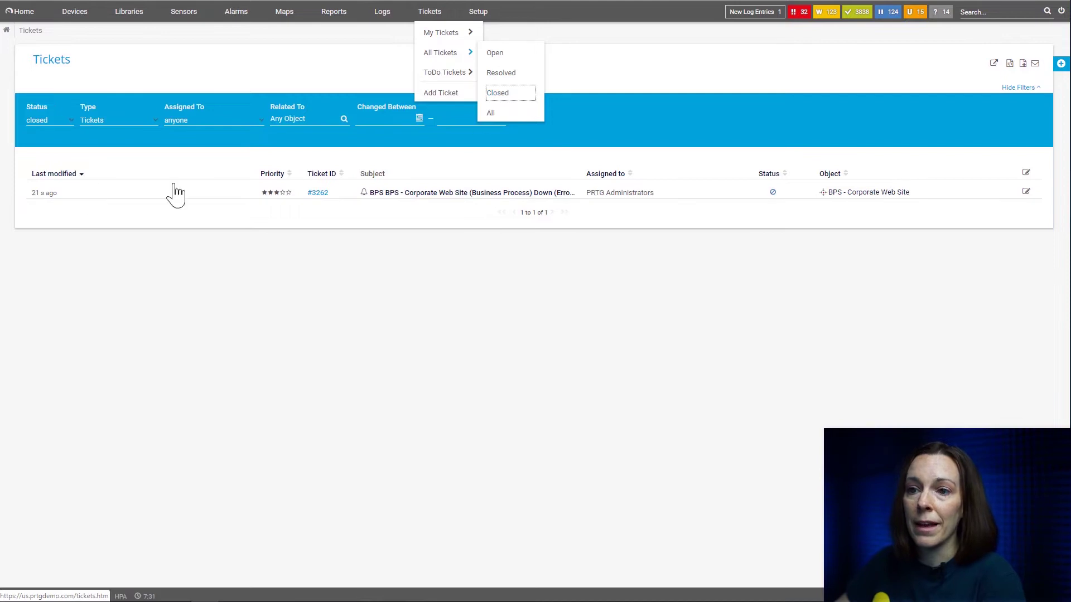
click(535, 214)
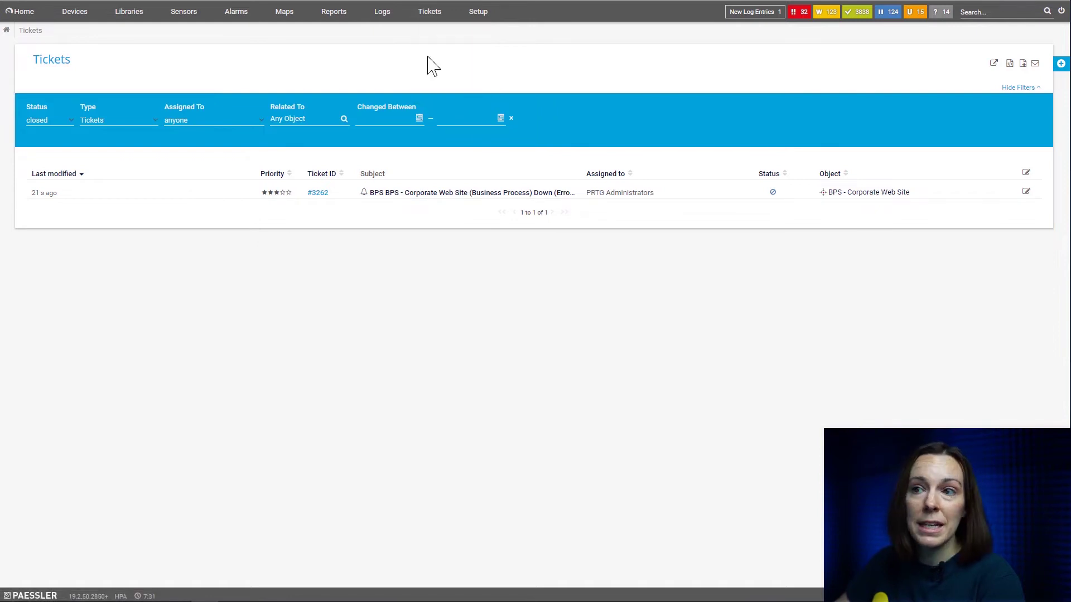
click(440, 93)
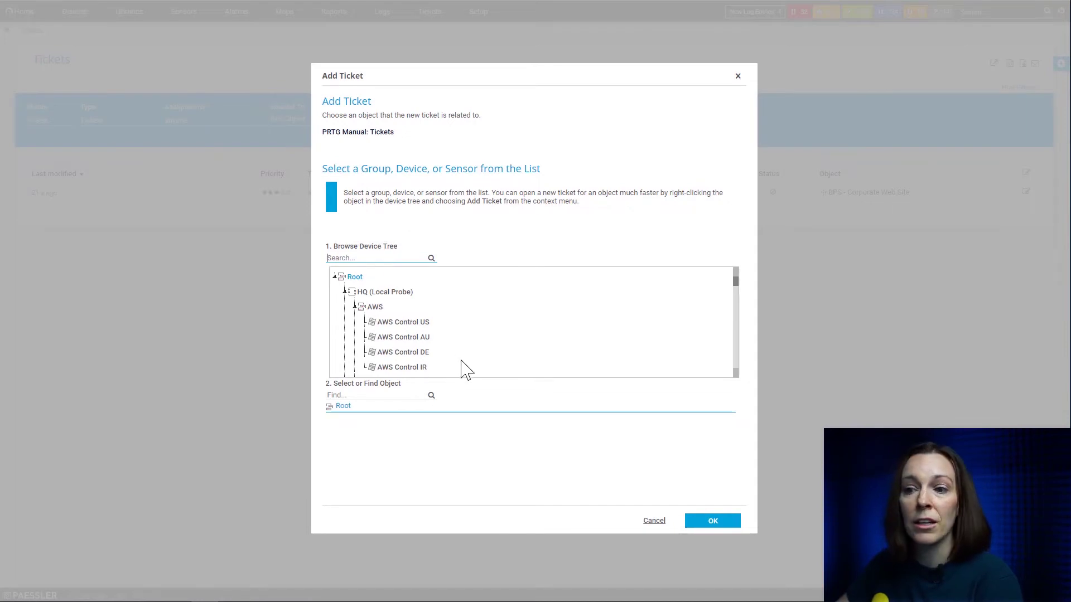
click(654, 522)
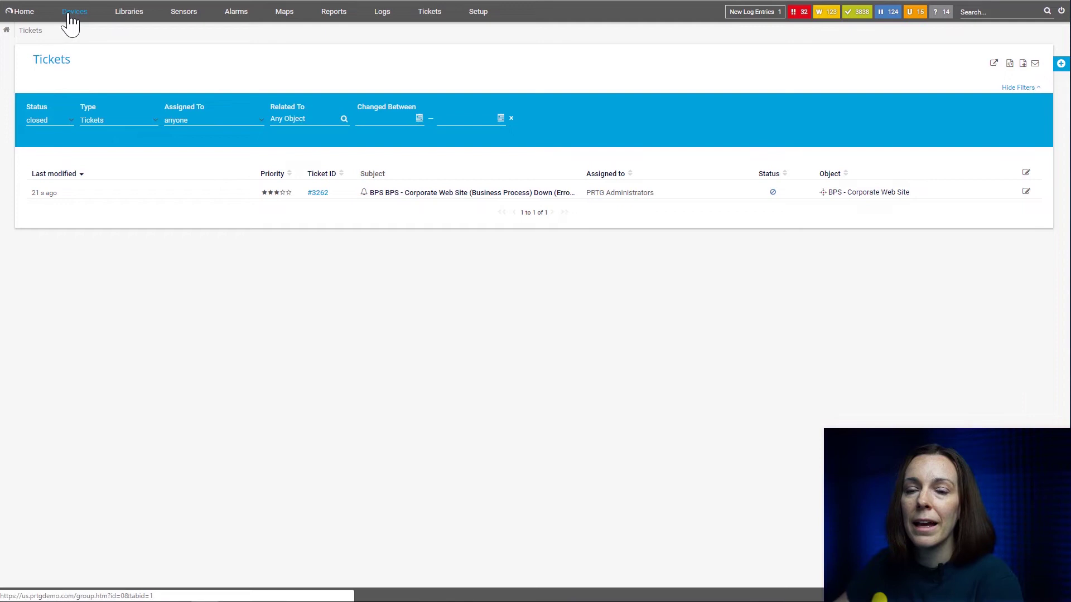
- Locate the failing DHCP Lease sensor in the device tree
click(75, 11)
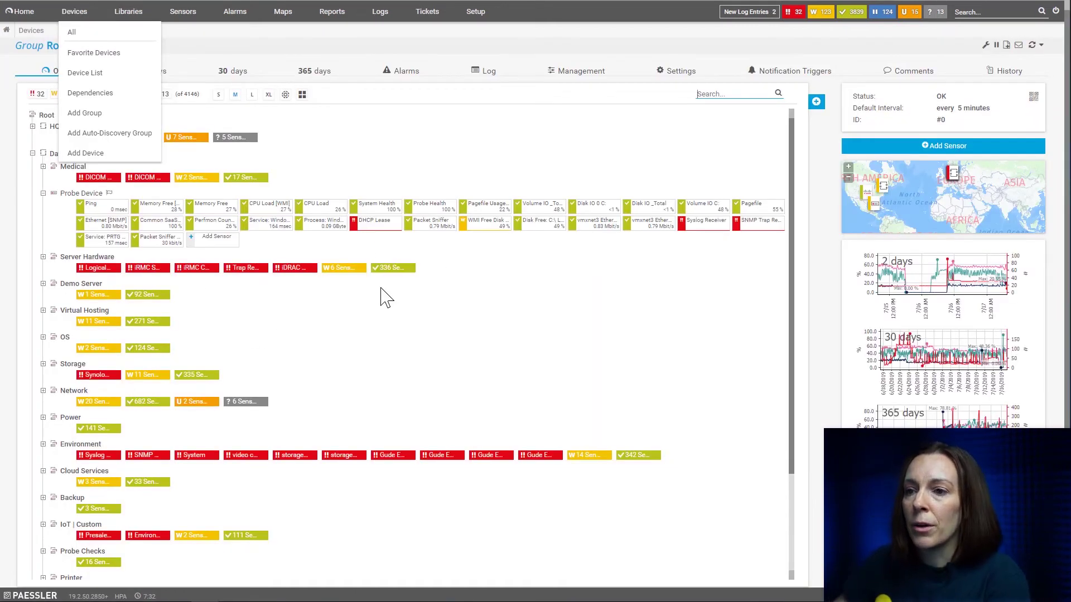
click(372, 222)
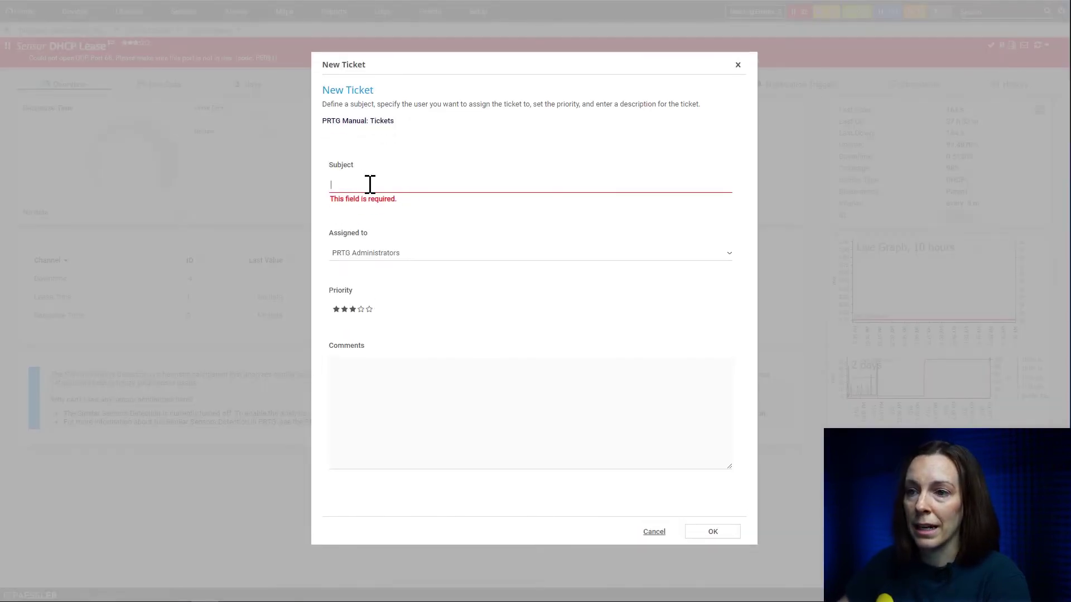
text(DHCP Error)
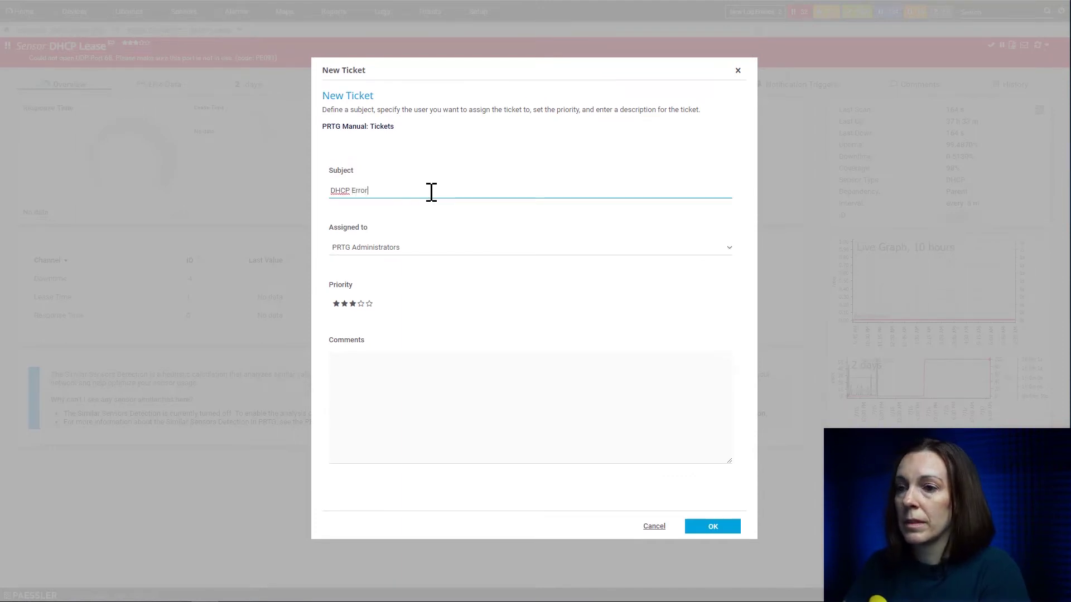
- Submit the 'DHCP Error' ticket with an assignee, comment 'Please look into this' and five-star priority
click(427, 247)
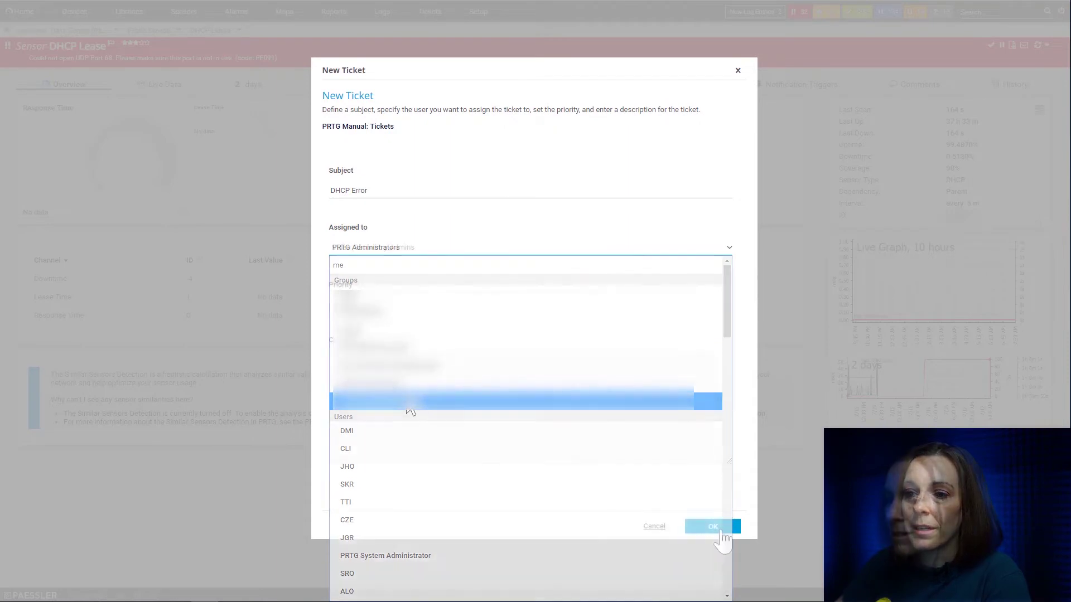
click(440, 382)
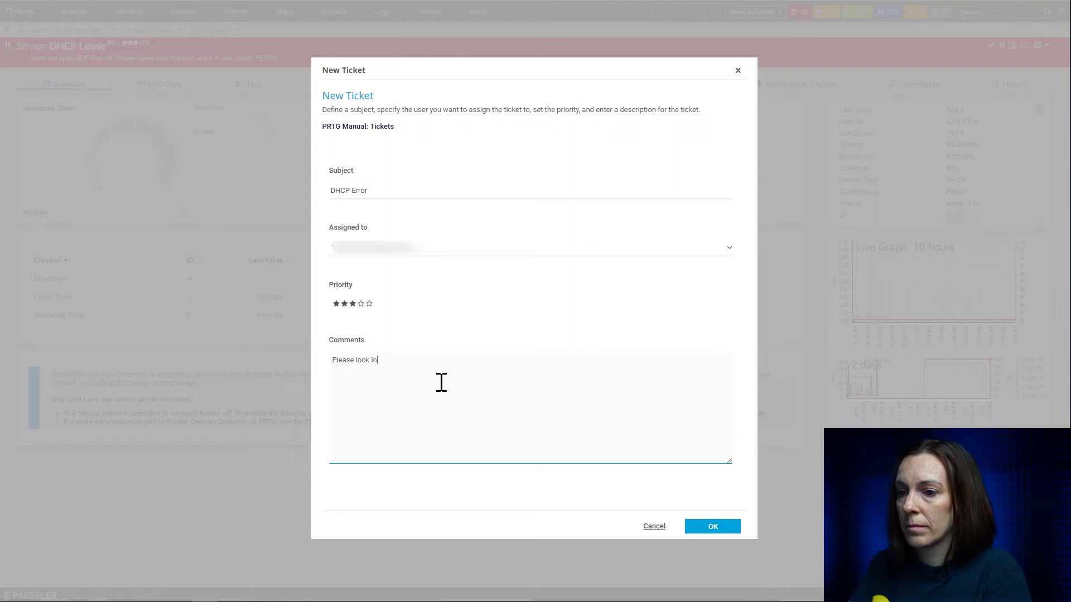
text(to this)
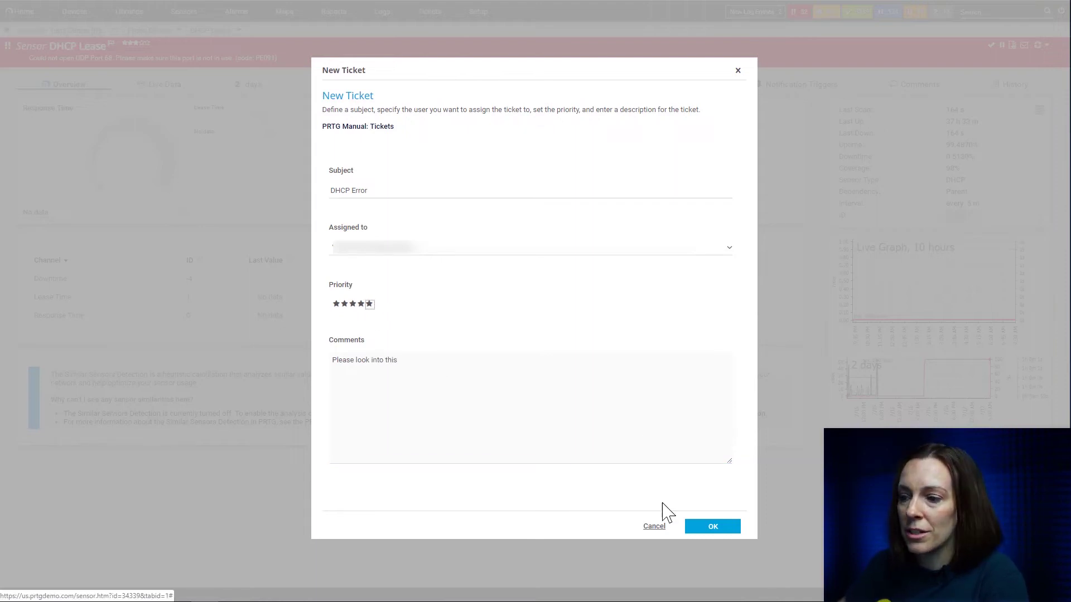
click(713, 525)
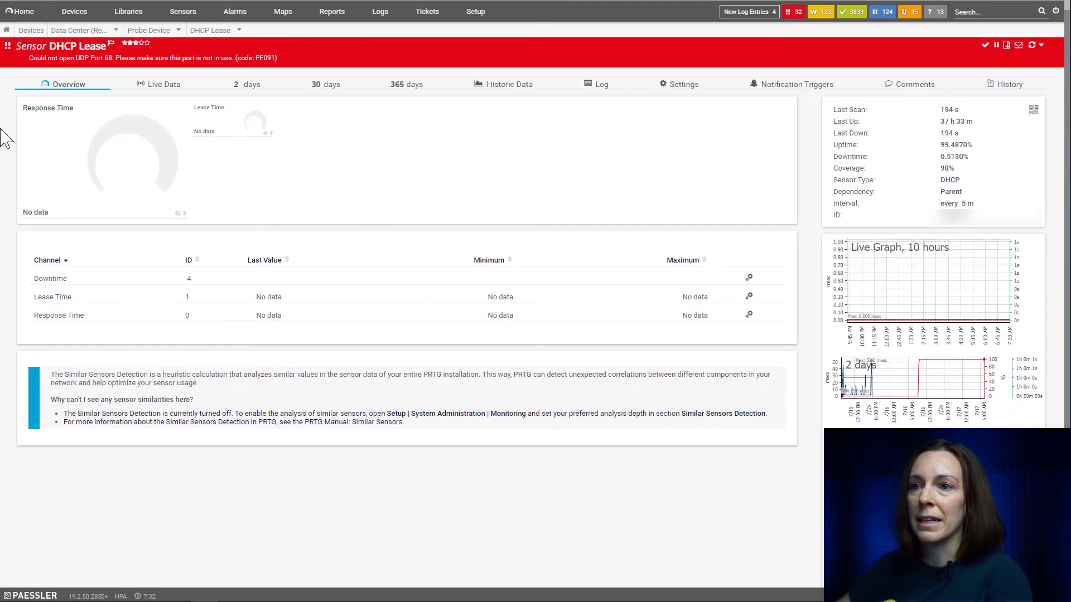
- List all tickets and filter the Type to Notification Tickets
click(426, 11)
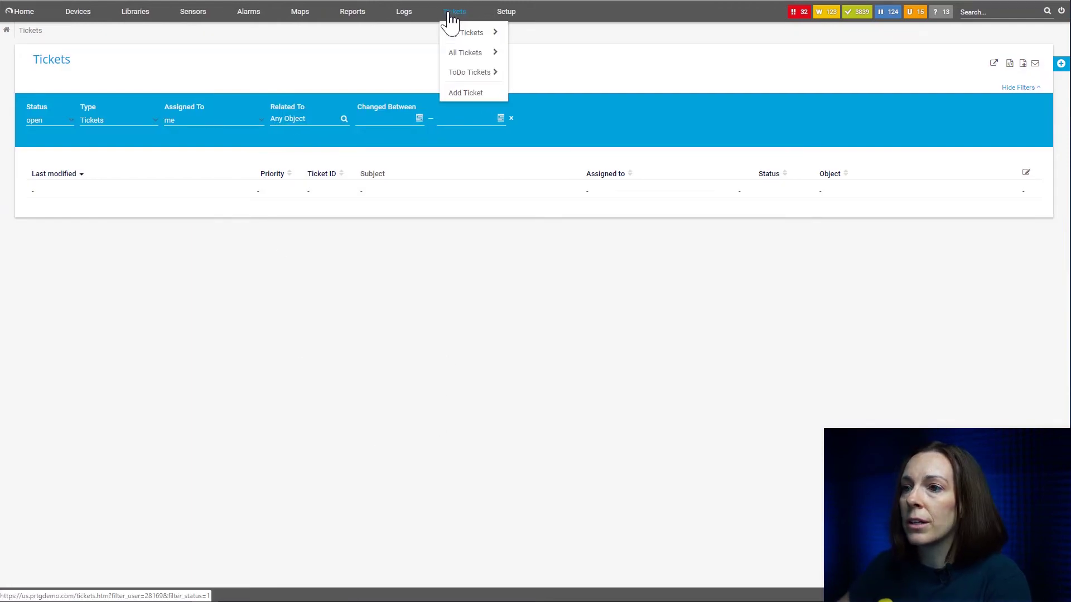
mouse_move(466, 53)
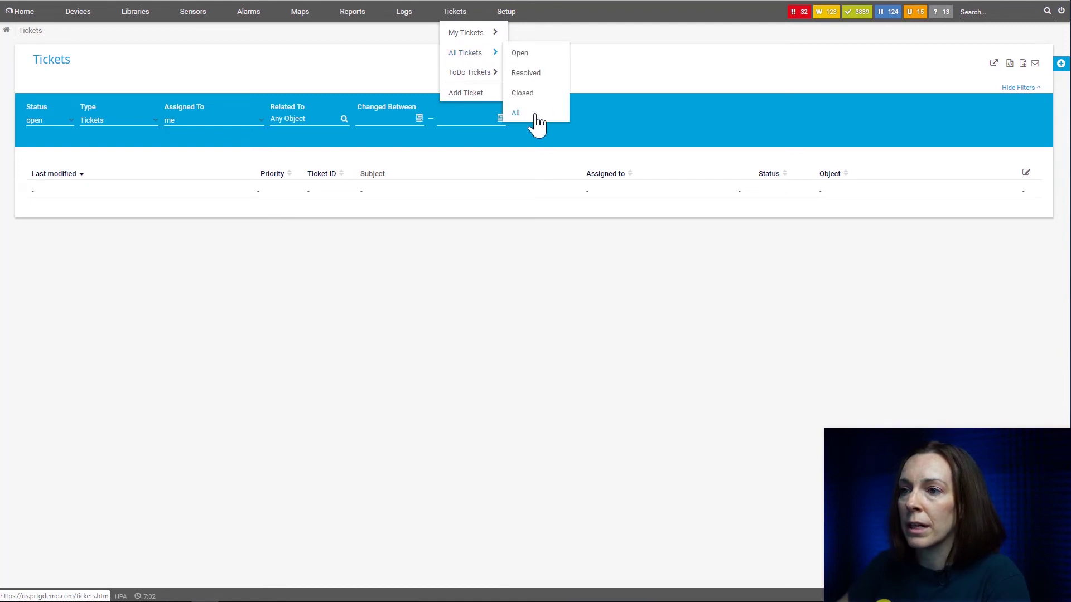
click(535, 113)
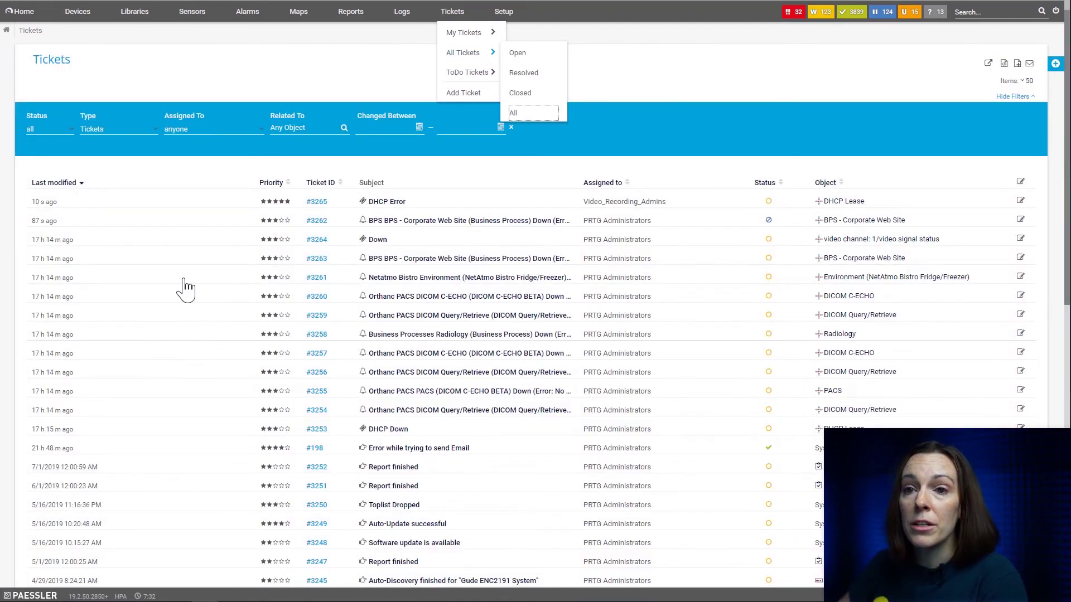
click(113, 129)
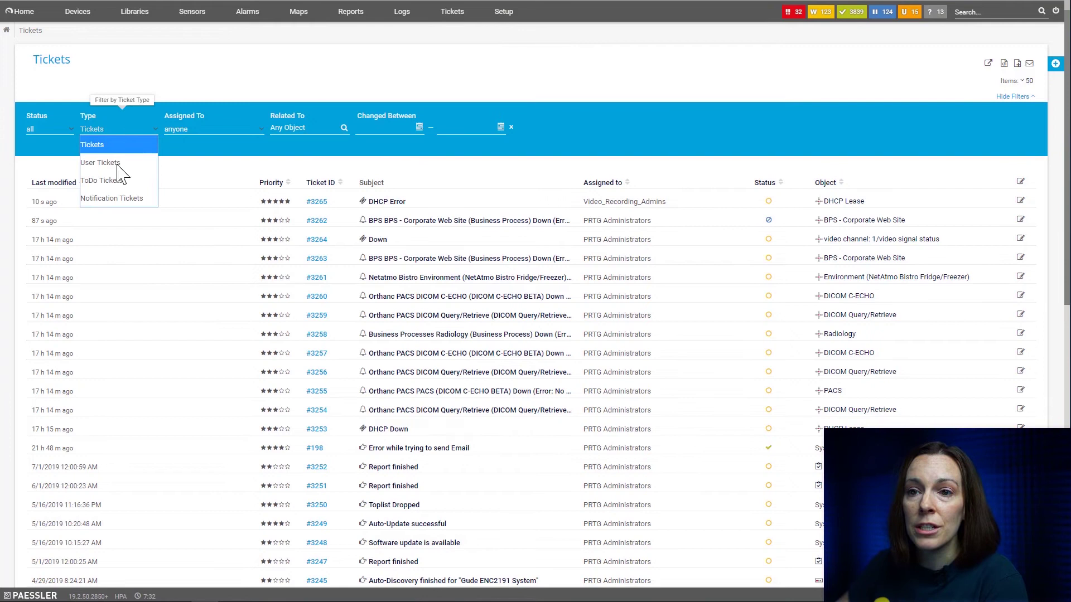
click(111, 198)
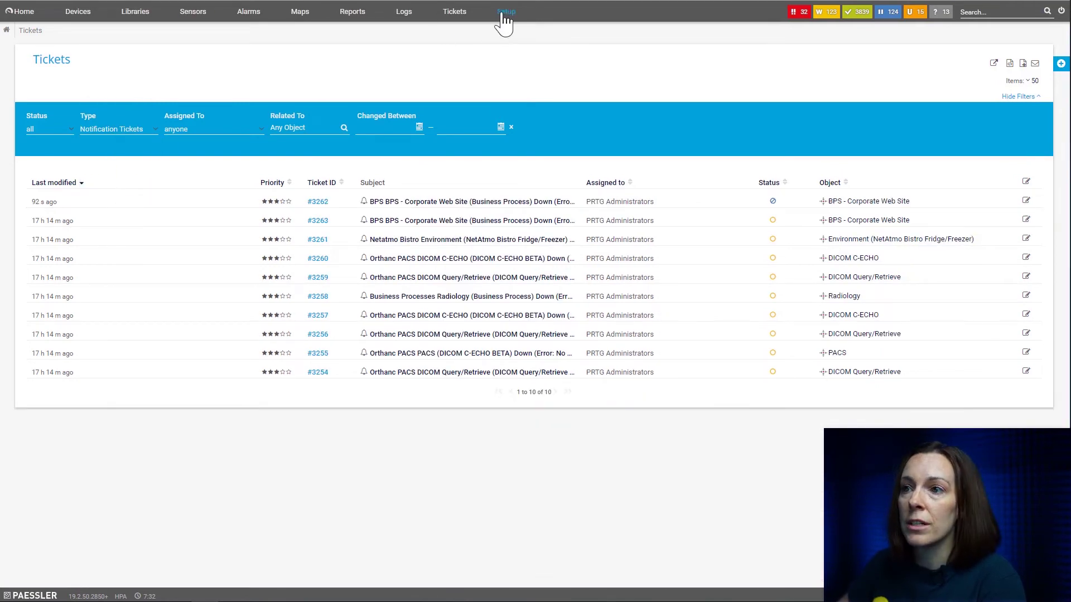
mouse_move(504, 11)
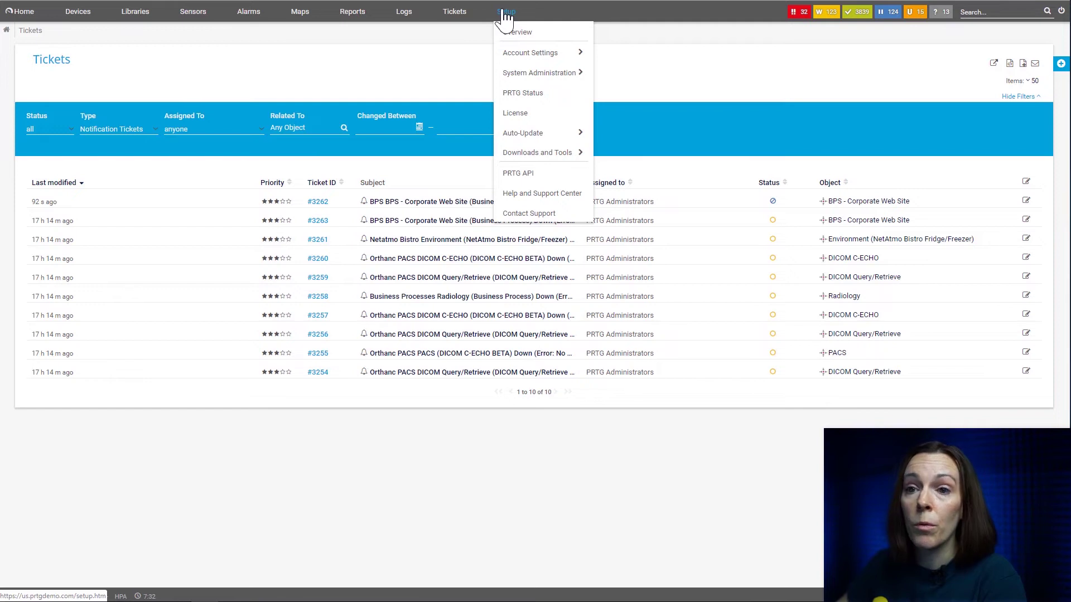
- Add a new notification template and switch on its Assign Ticket action
click(508, 12)
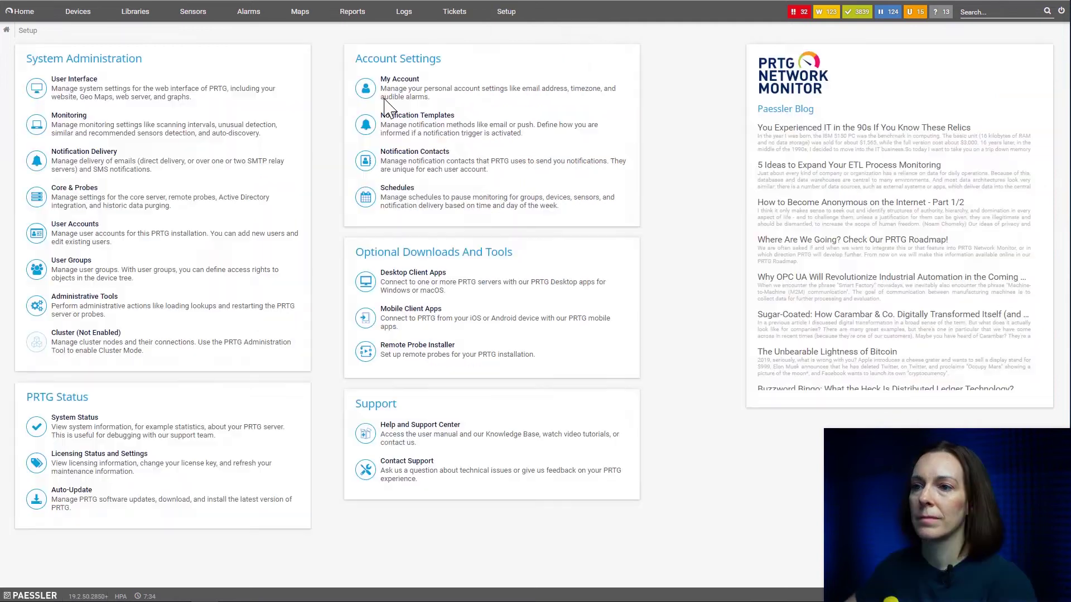
click(434, 129)
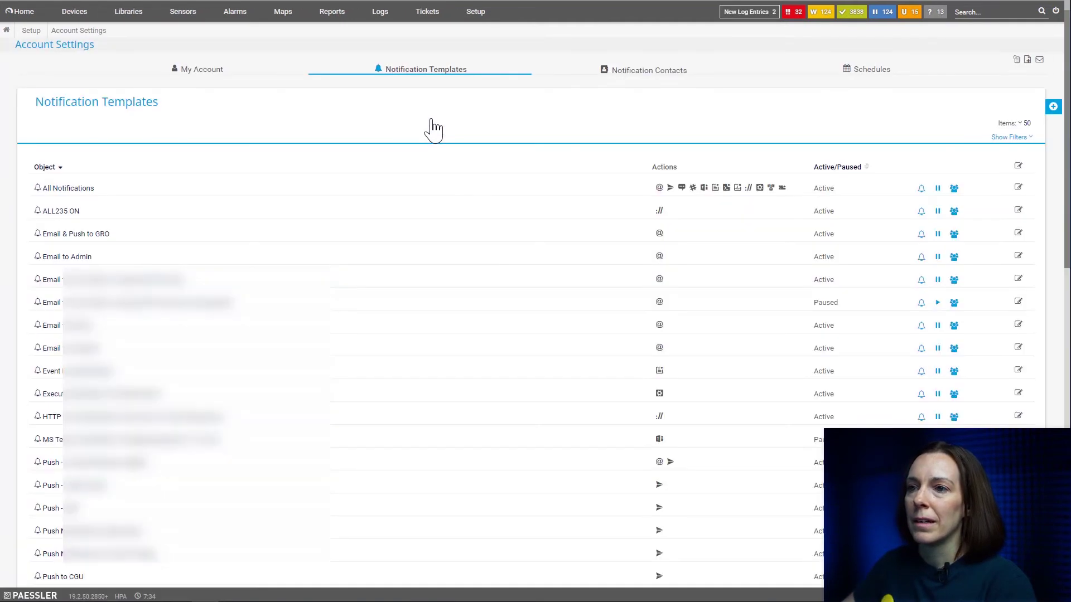
mouse_move(1053, 107)
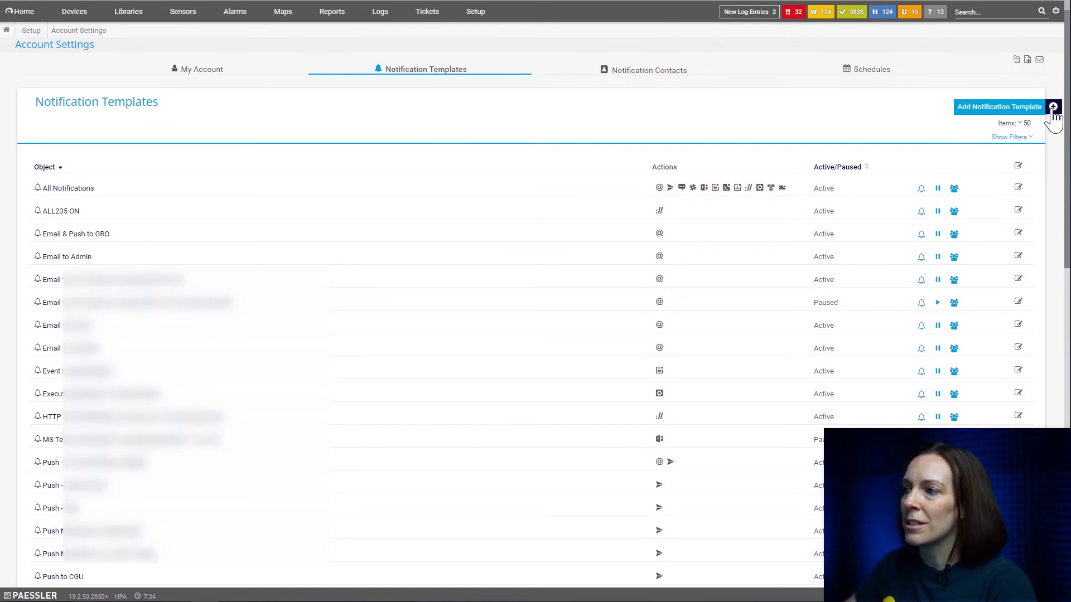
click(1003, 108)
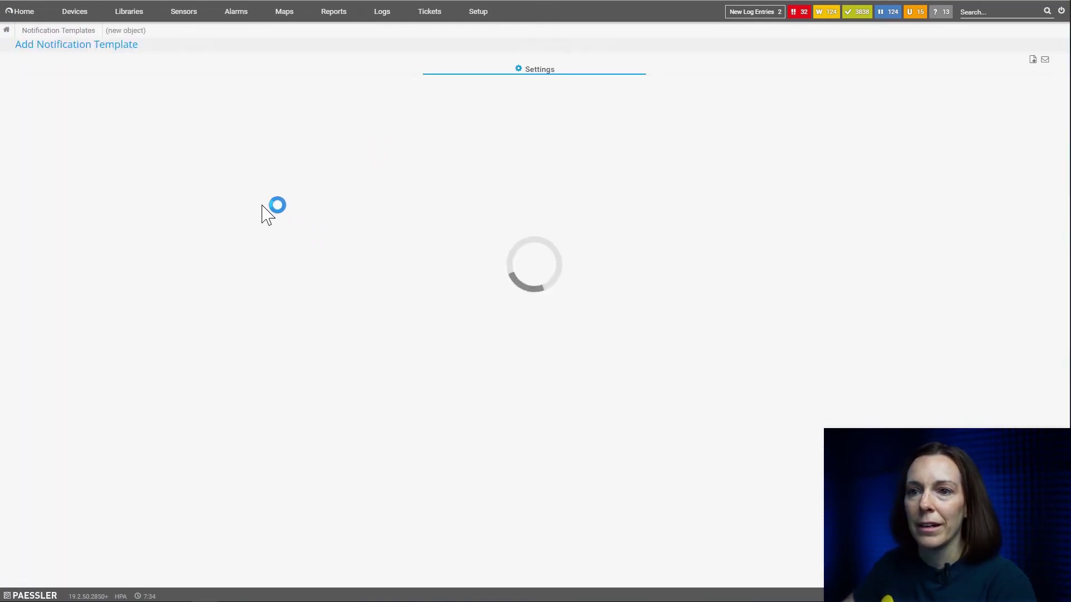
scroll(254, 221, down, 8)
scroll(397, 297, down, 2)
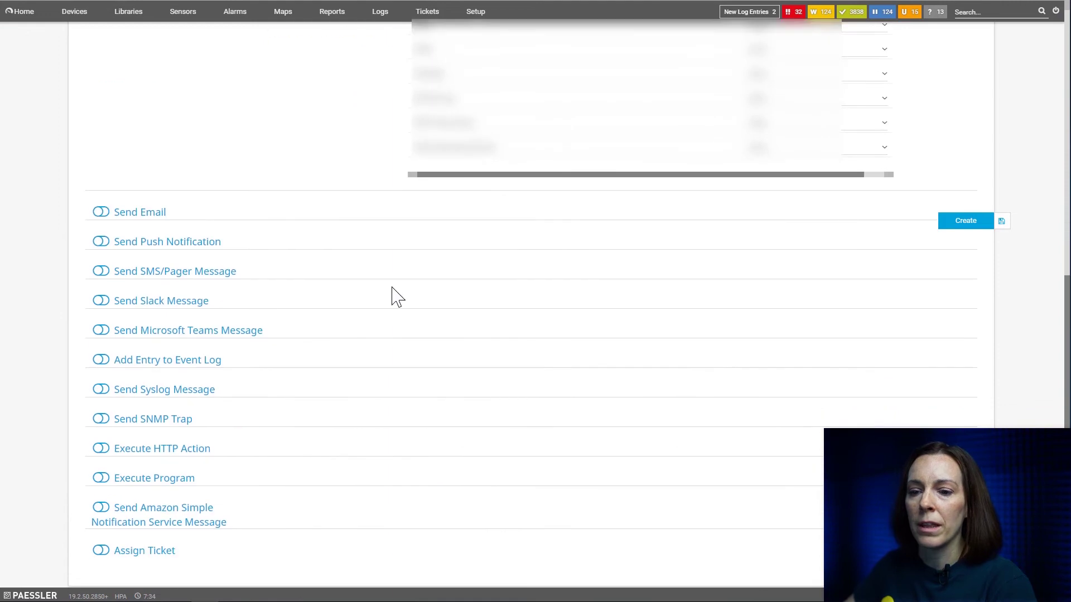
click(101, 551)
scroll(318, 544, down, 5)
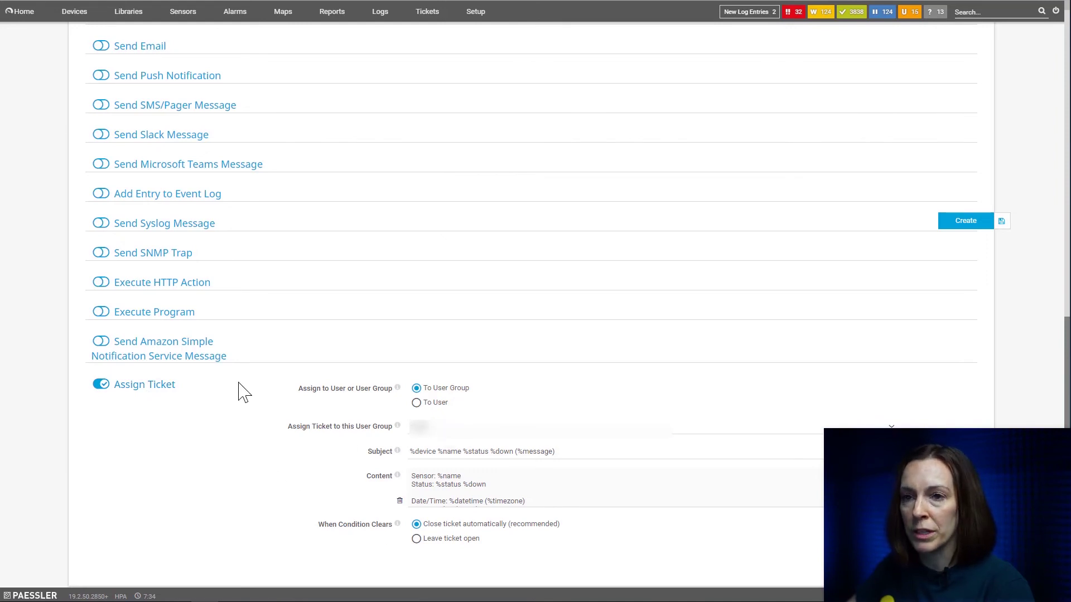
- Return from the template form to the ticket list showing all ToDo tickets
click(74, 11)
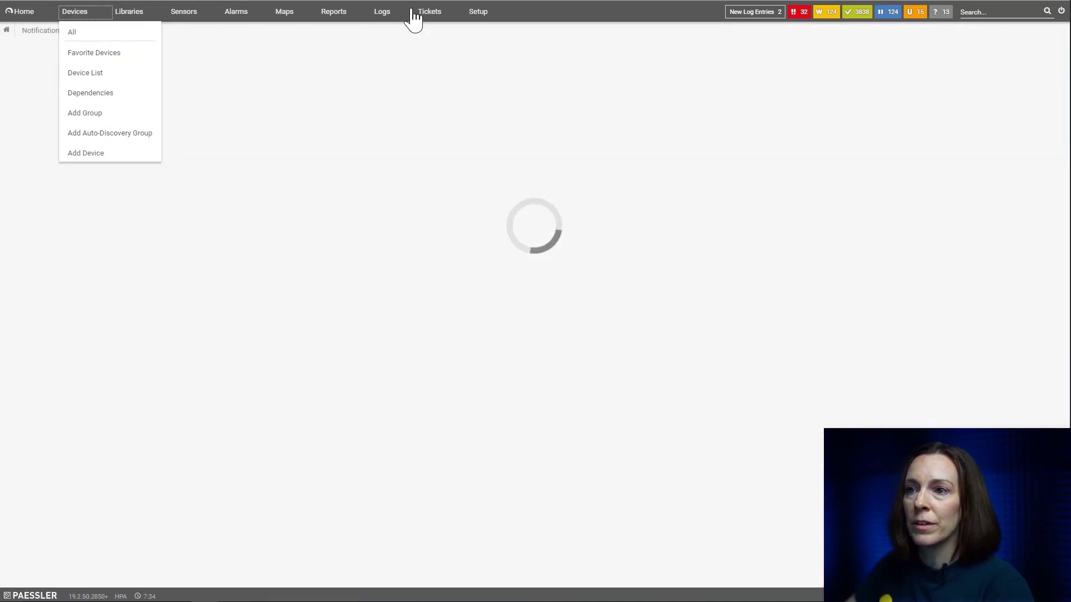
click(430, 11)
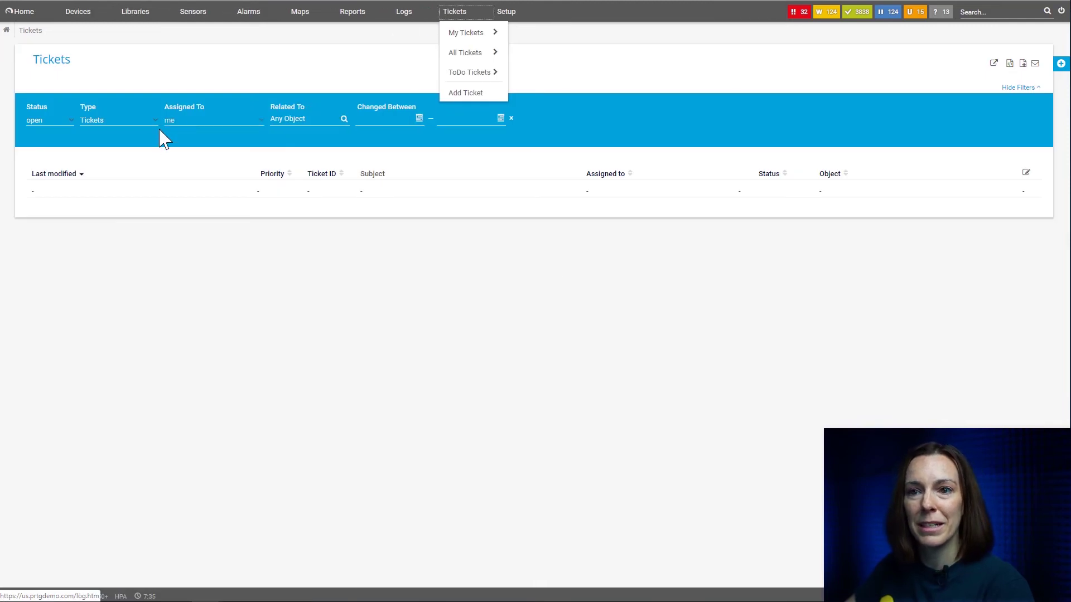
mouse_move(465, 52)
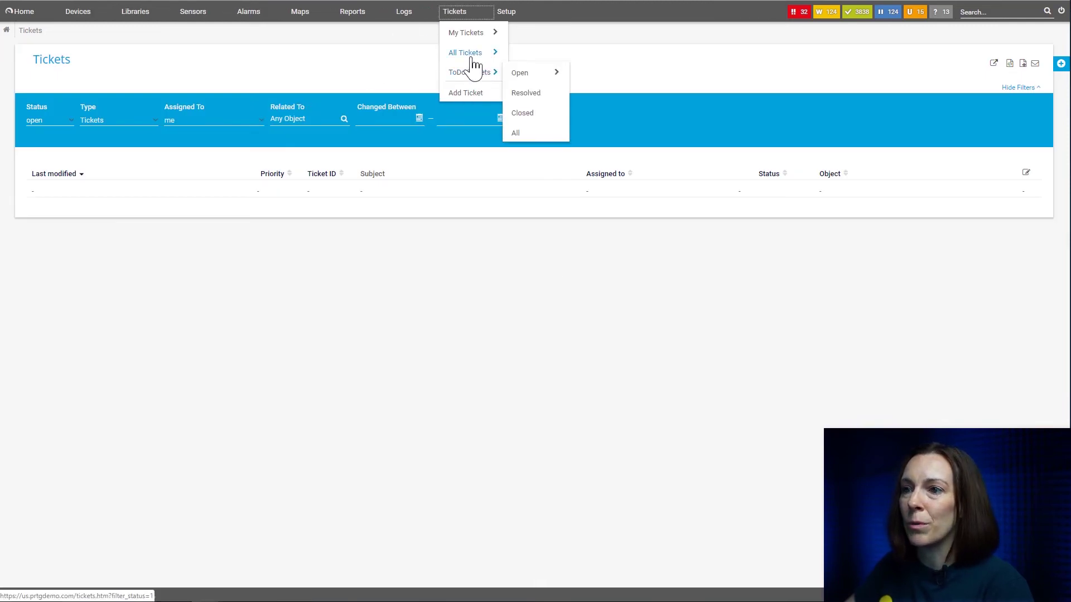
click(516, 133)
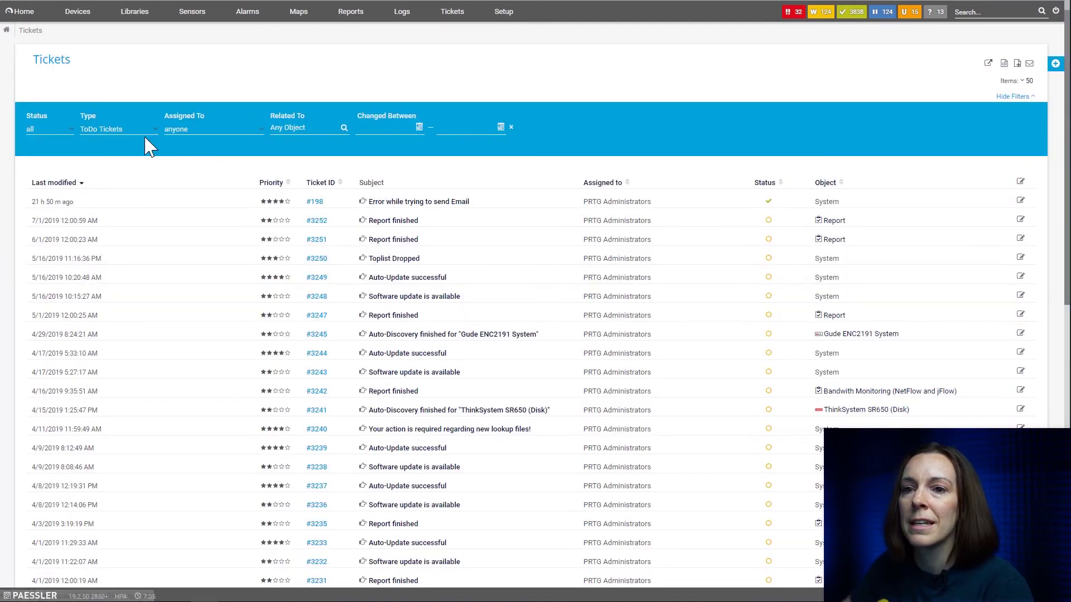
- Filter to Notification Tickets and open ticket #3261 (Netatmo Bistro sensor down)
click(101, 128)
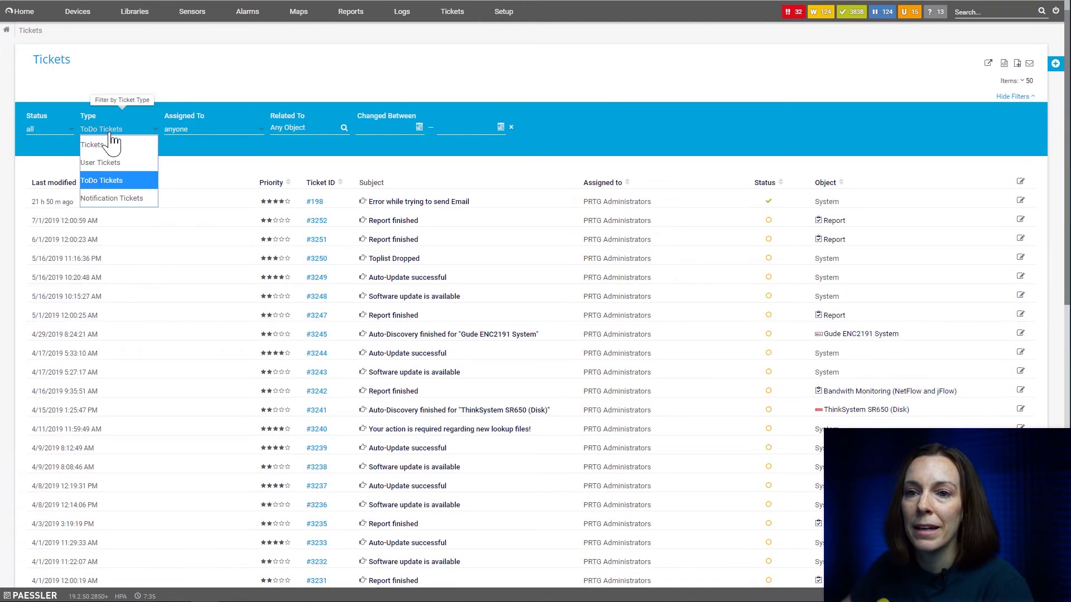
click(117, 198)
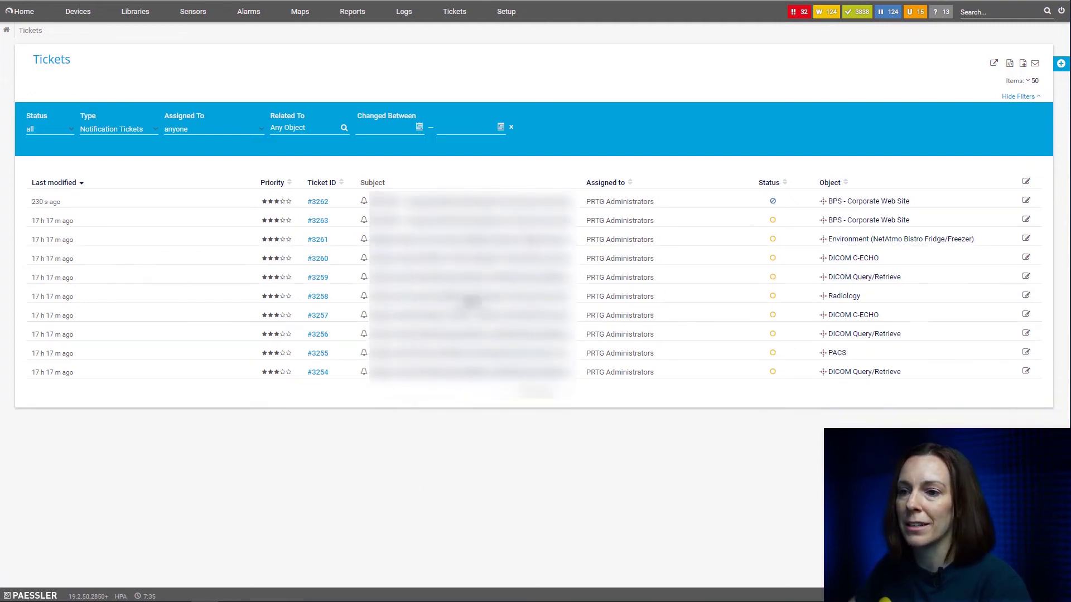
click(460, 240)
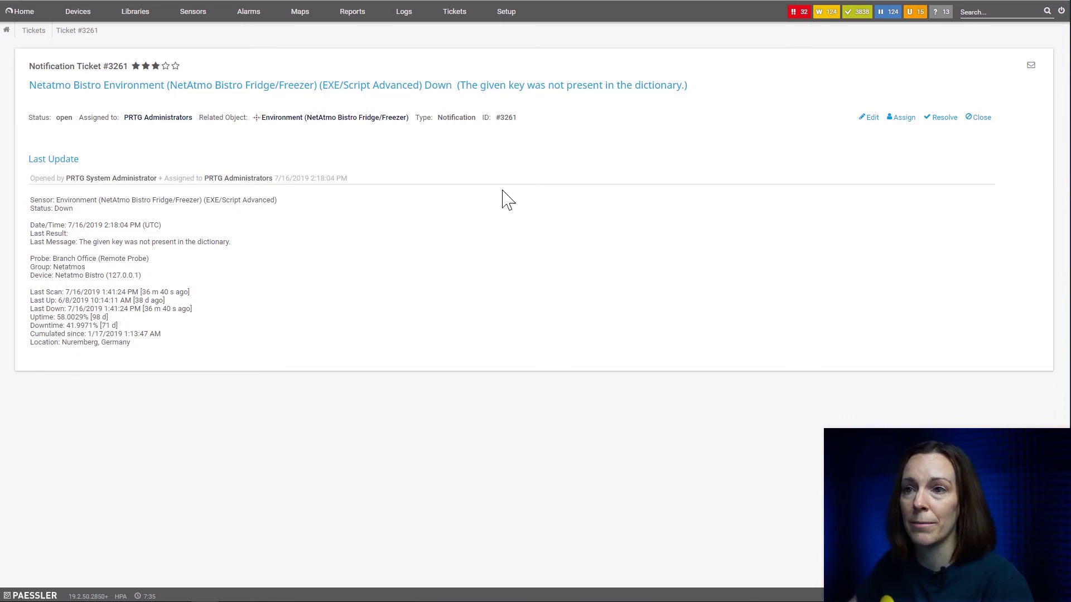
- Filter the list to ToDo Tickets and show all of them from every status and assignee
click(454, 11)
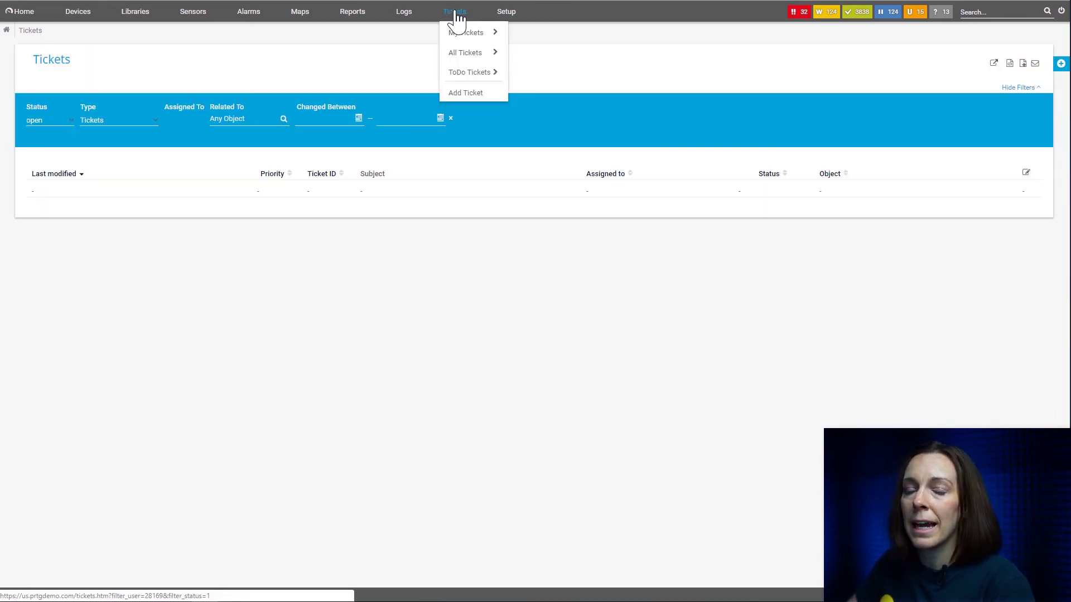
click(109, 120)
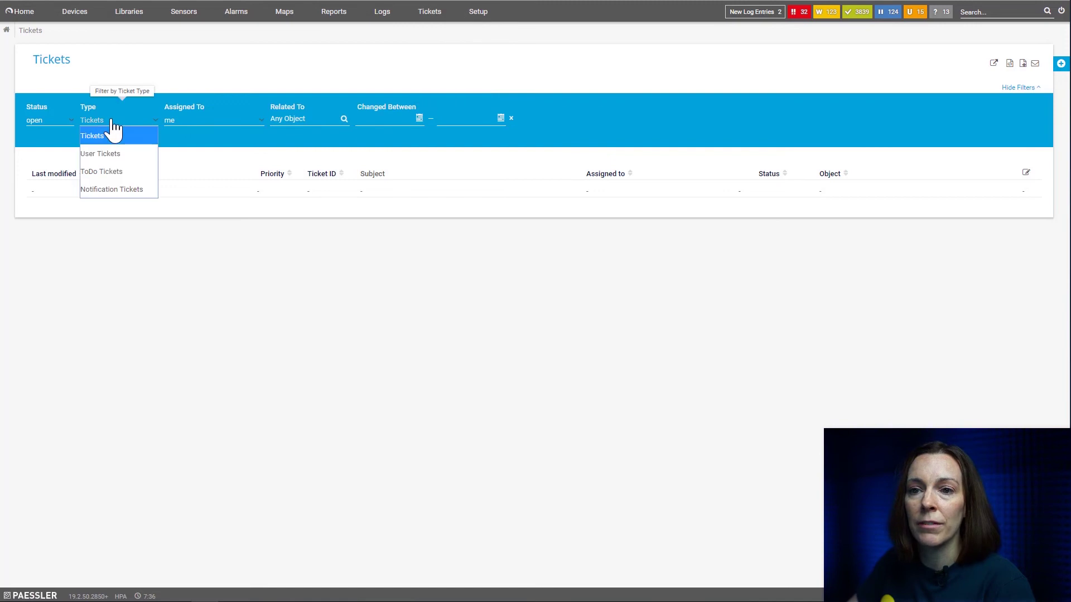
click(101, 171)
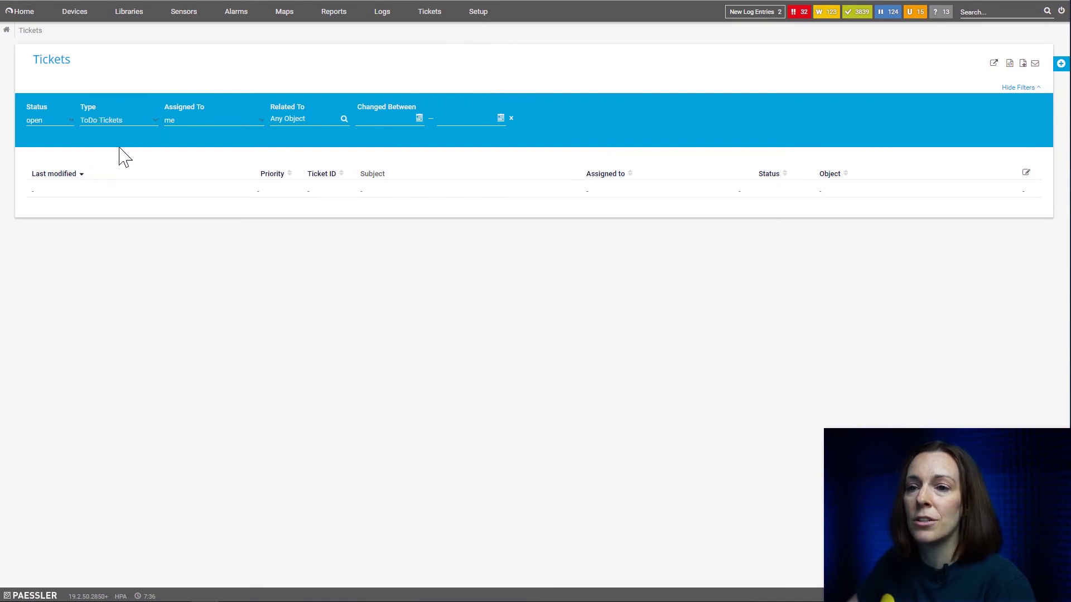
mouse_move(444, 72)
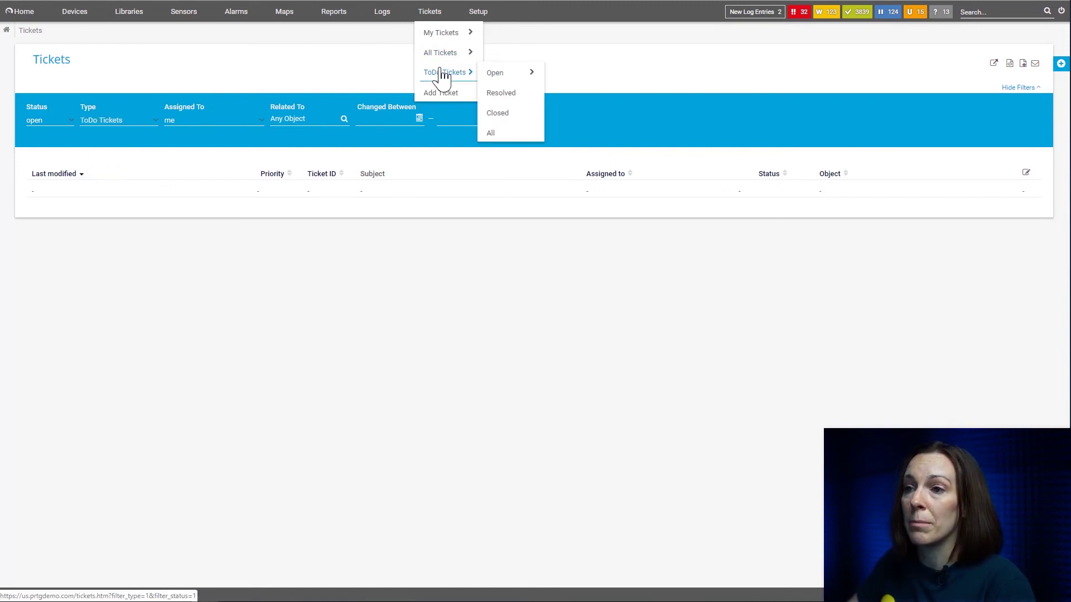
click(494, 134)
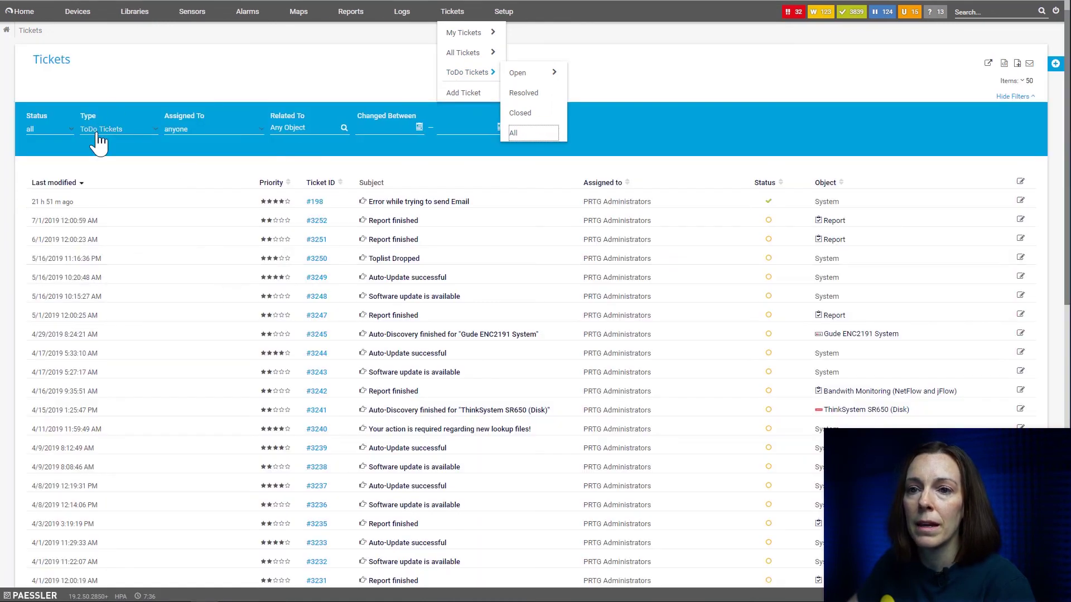
scroll(166, 276, down, 4)
scroll(167, 275, up, 1)
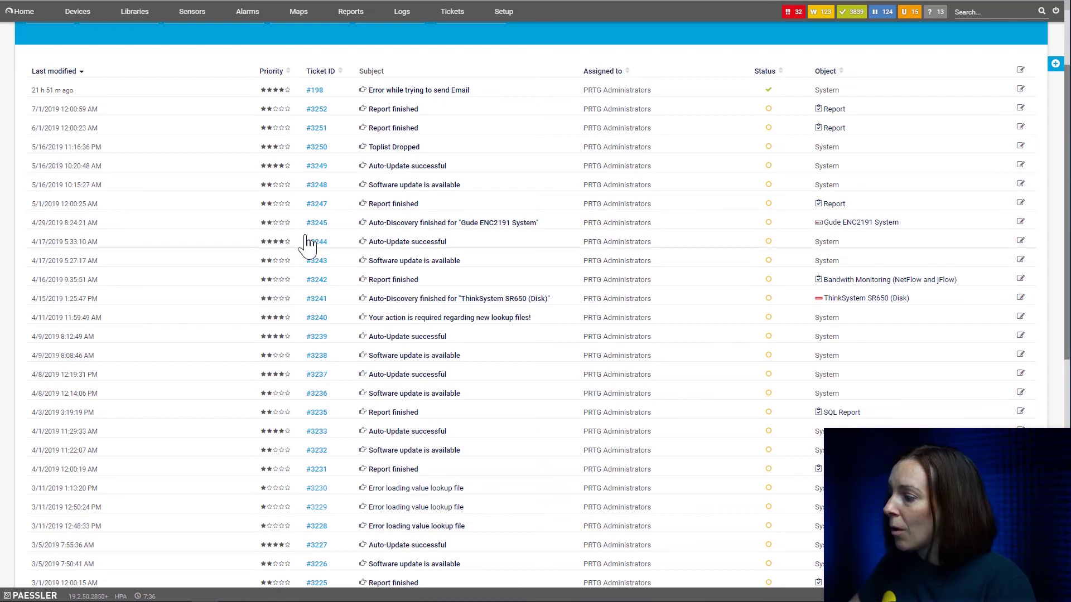
scroll(261, 189, up, 3)
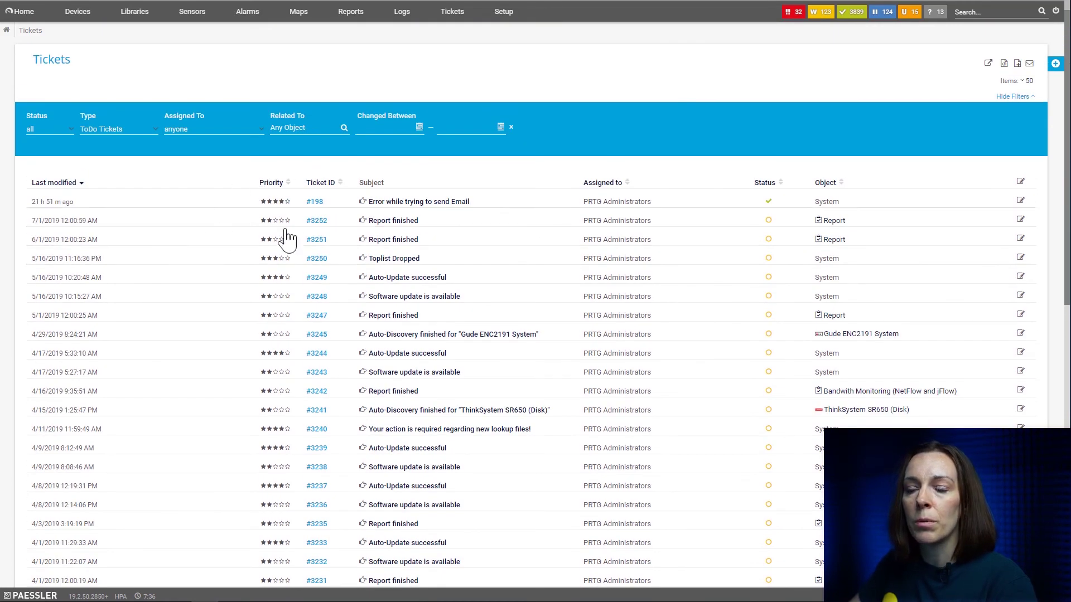
scroll(216, 289, down, 3)
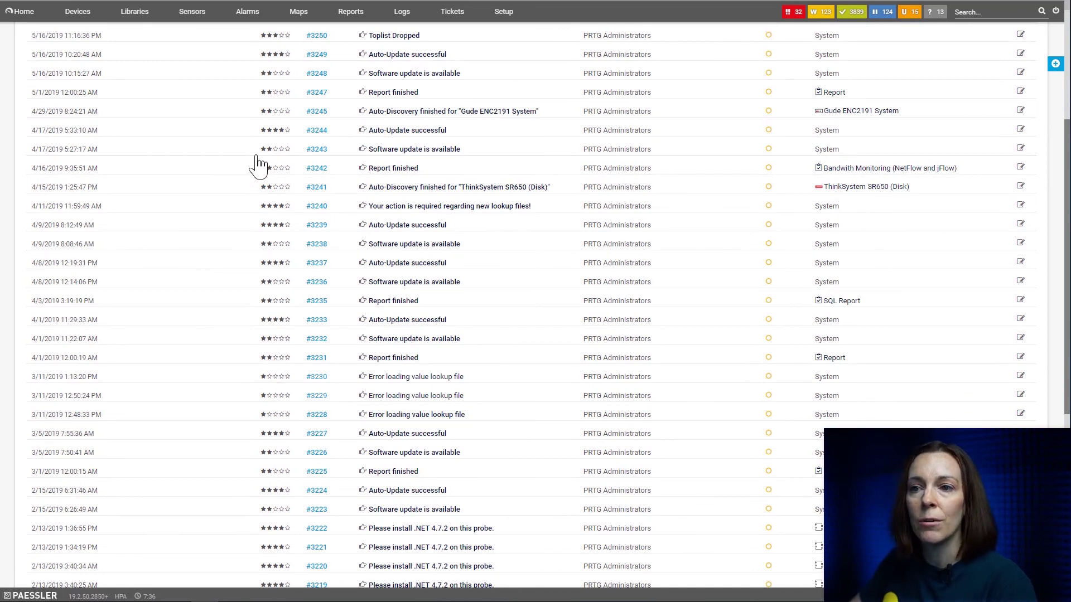
scroll(201, 201, up, 5)
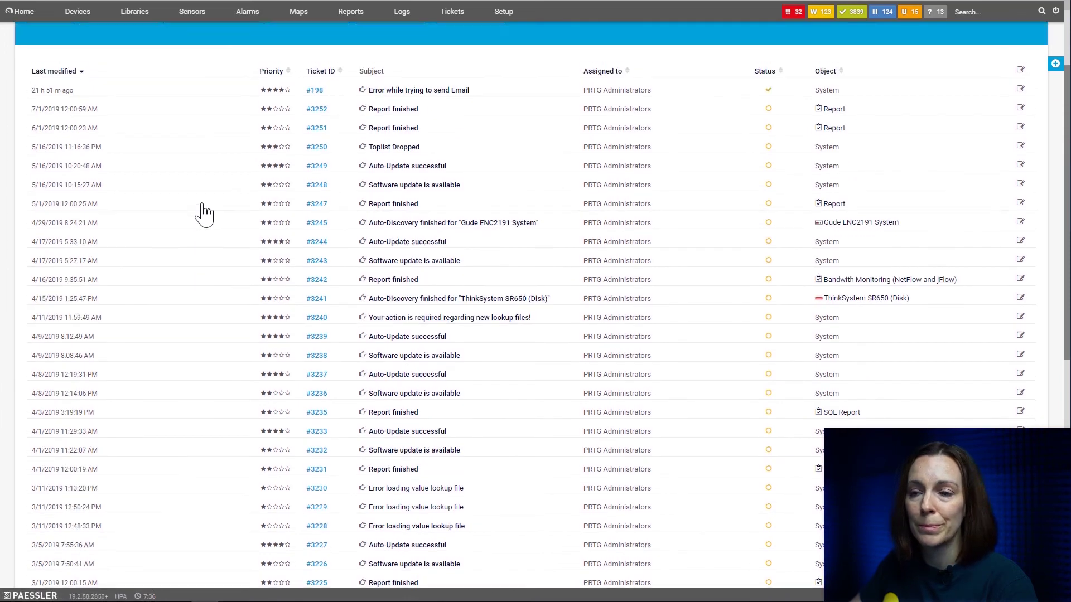